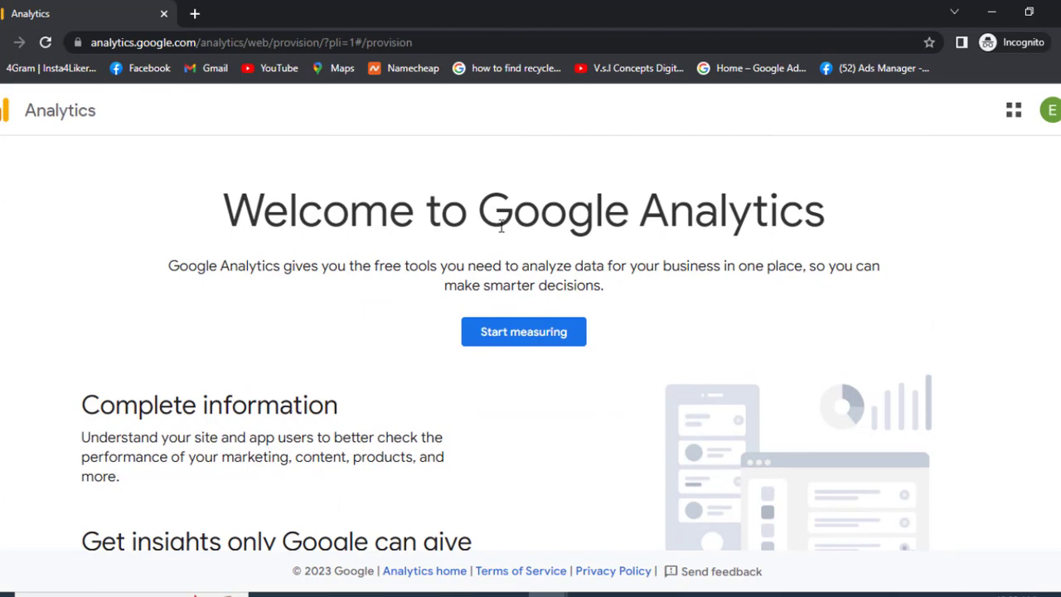
Step: Start the Analytics account setup and name the new account "V.S.L Concepts"
click(527, 335)
text(V)
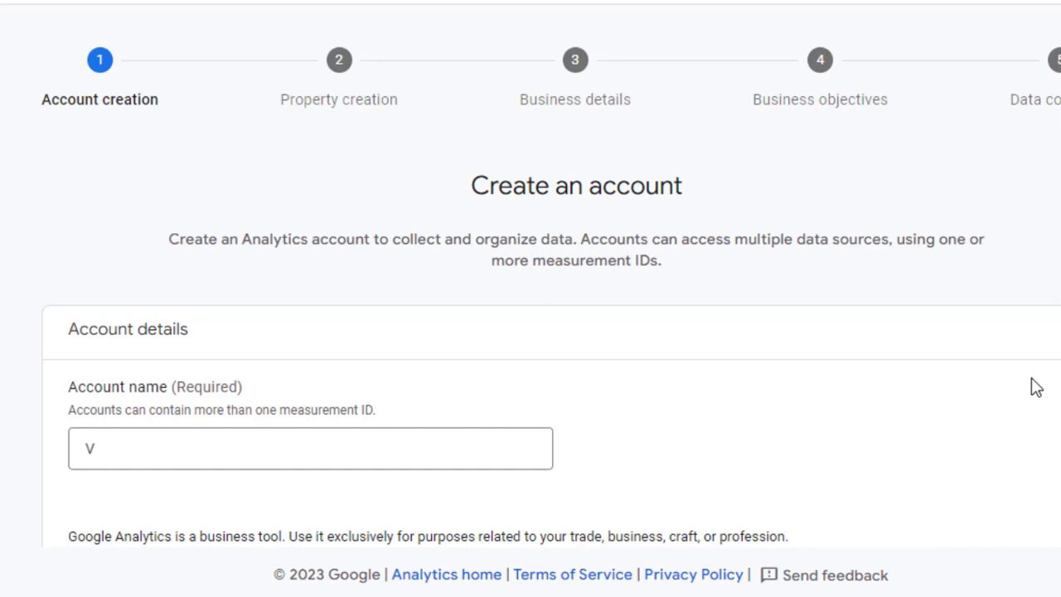
scroll(1035, 388, down, 2)
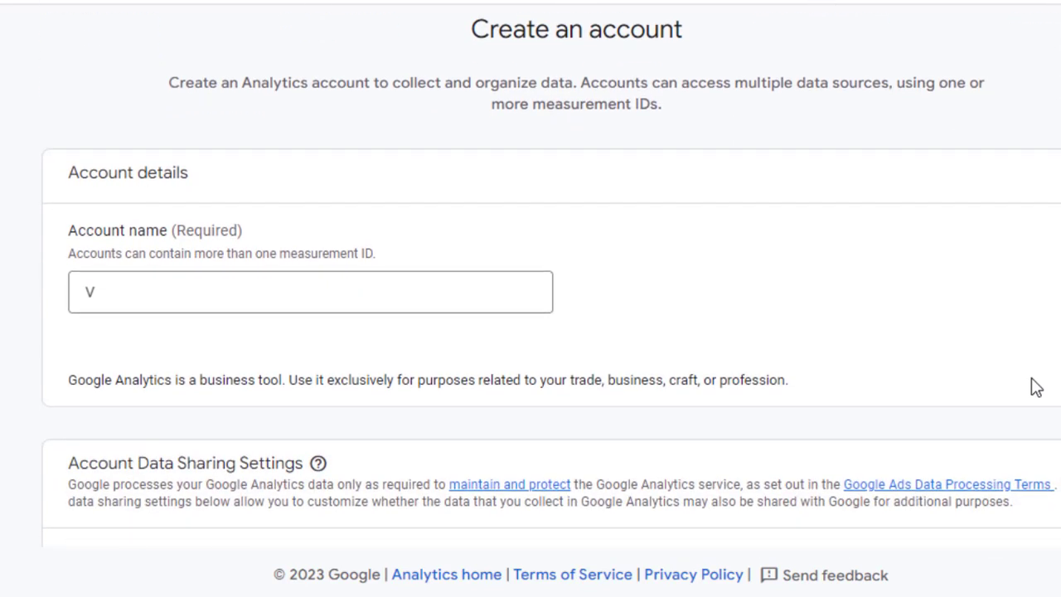
click(281, 303)
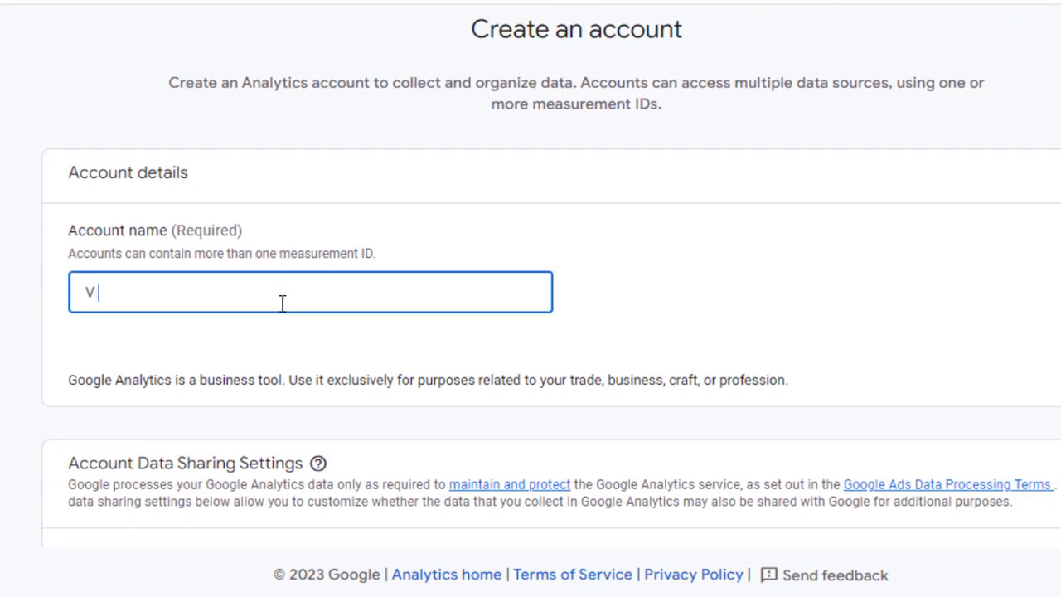
key(ctrl+a)
text(V.S.L Concepts)
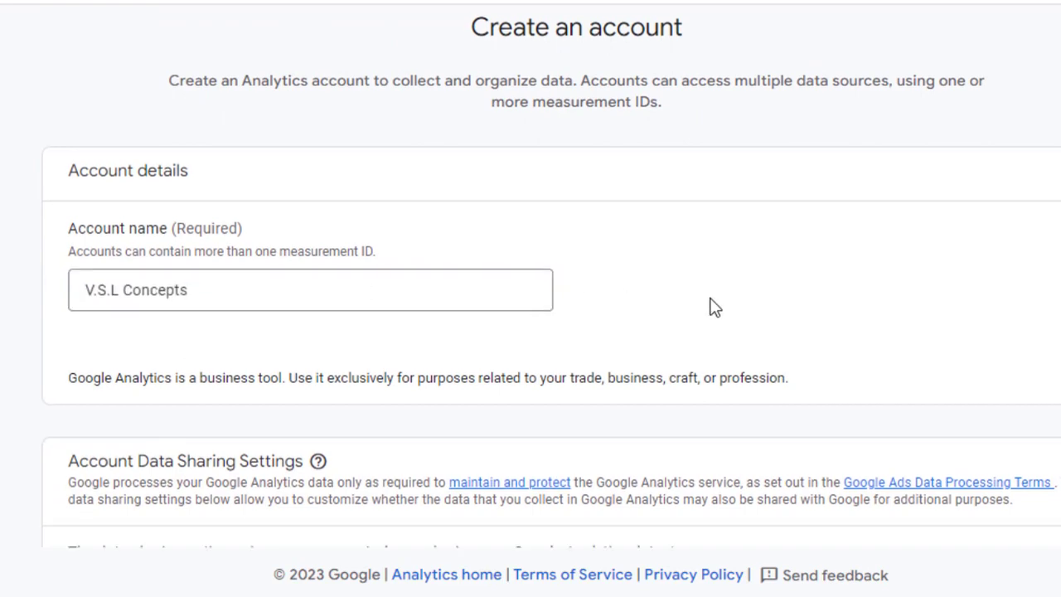
Step: Review the account data sharing settings, keep the preselected options, and continue to property creation
scroll(710, 306, down, 5)
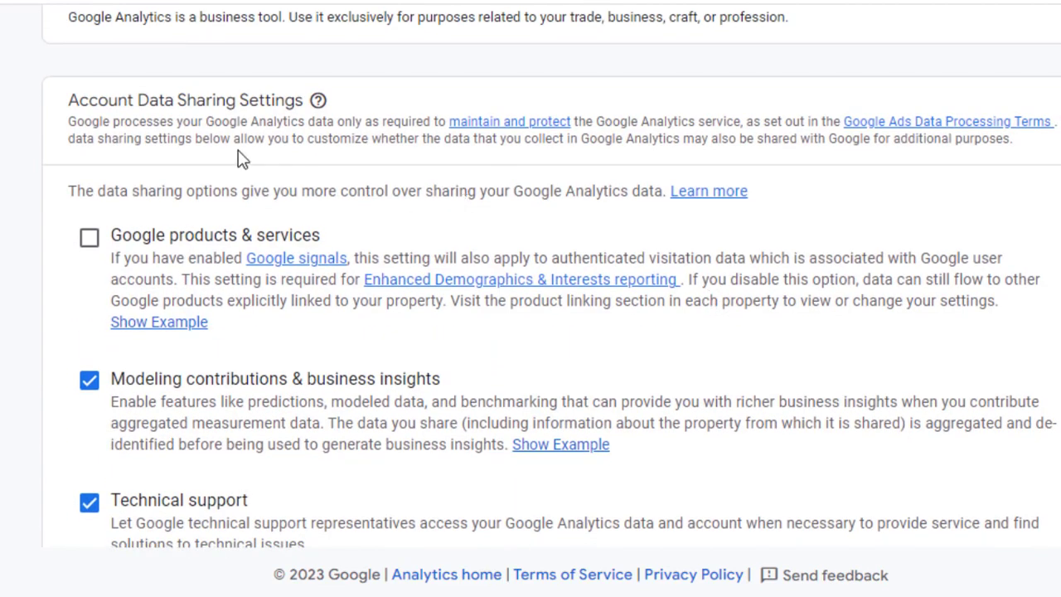
scroll(424, 196, down, 1)
scroll(424, 195, up, 1)
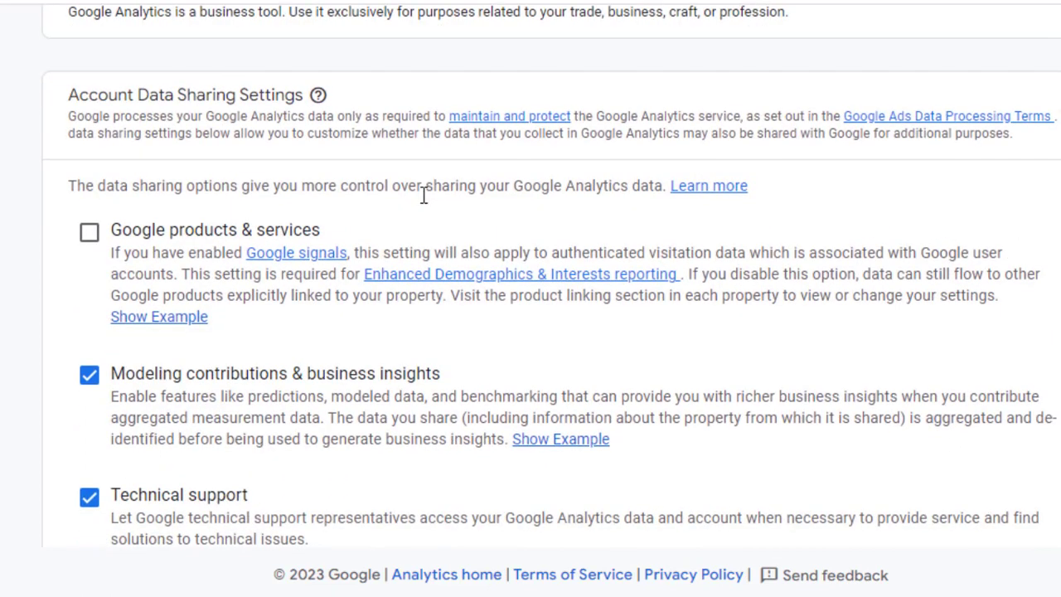
scroll(423, 196, down, 2)
scroll(423, 196, down, 2)
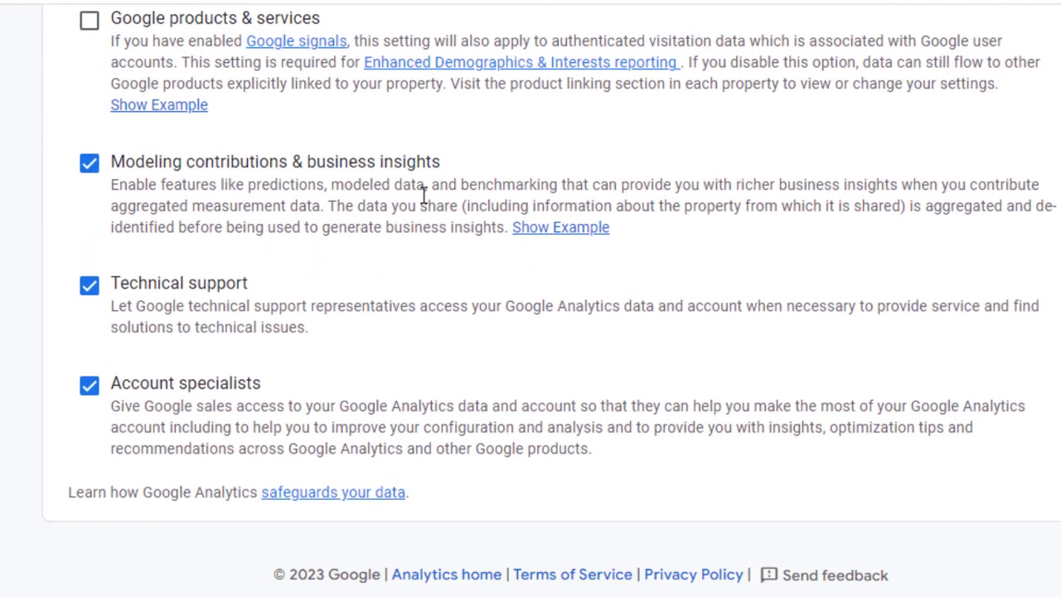
scroll(422, 198, down, 1)
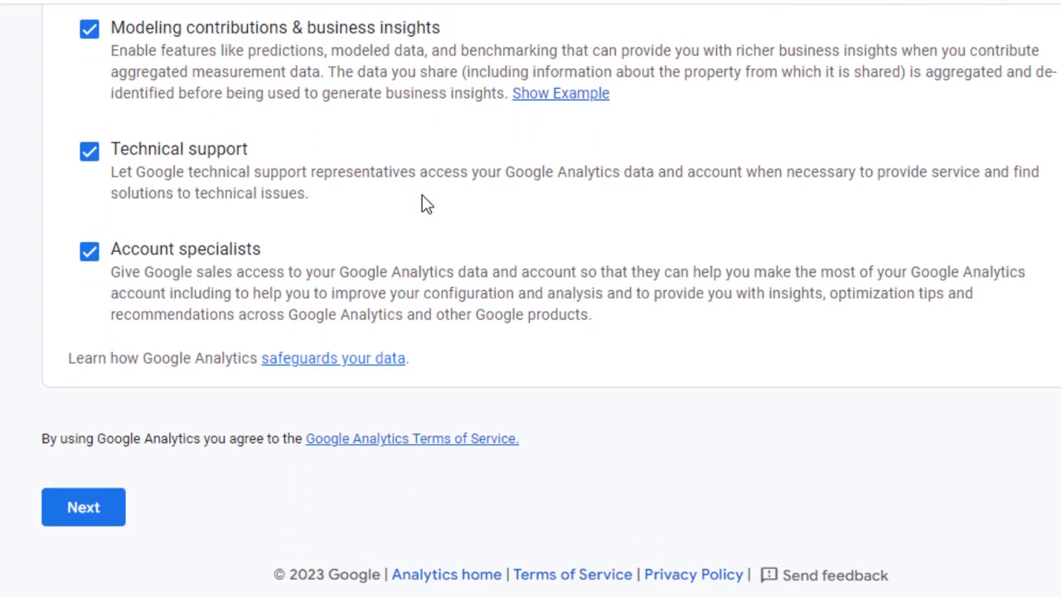
click(84, 486)
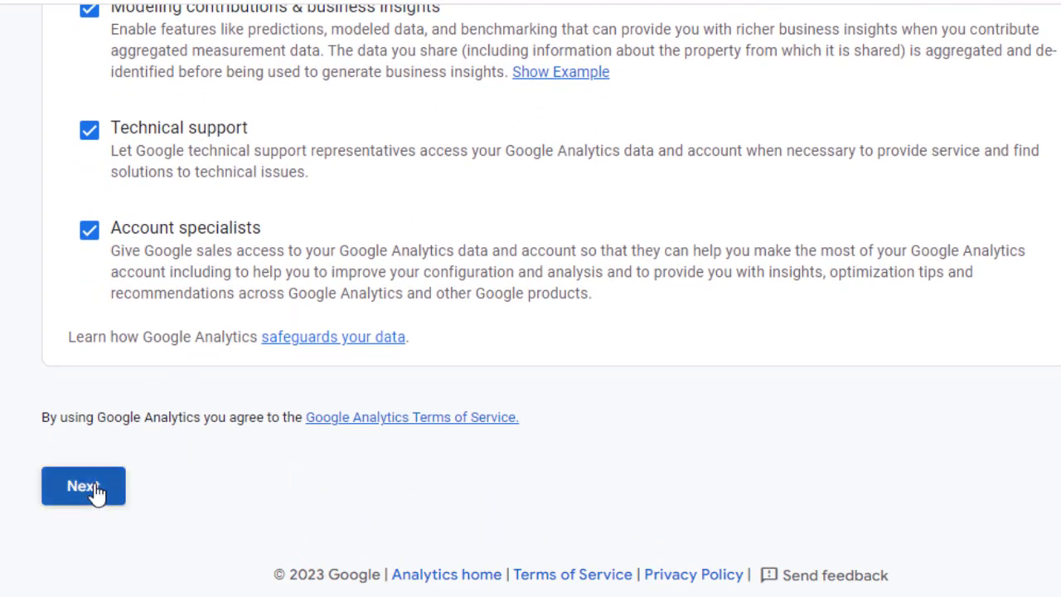
Step: Name the new property "V.S.L Concepts"
click(664, 431)
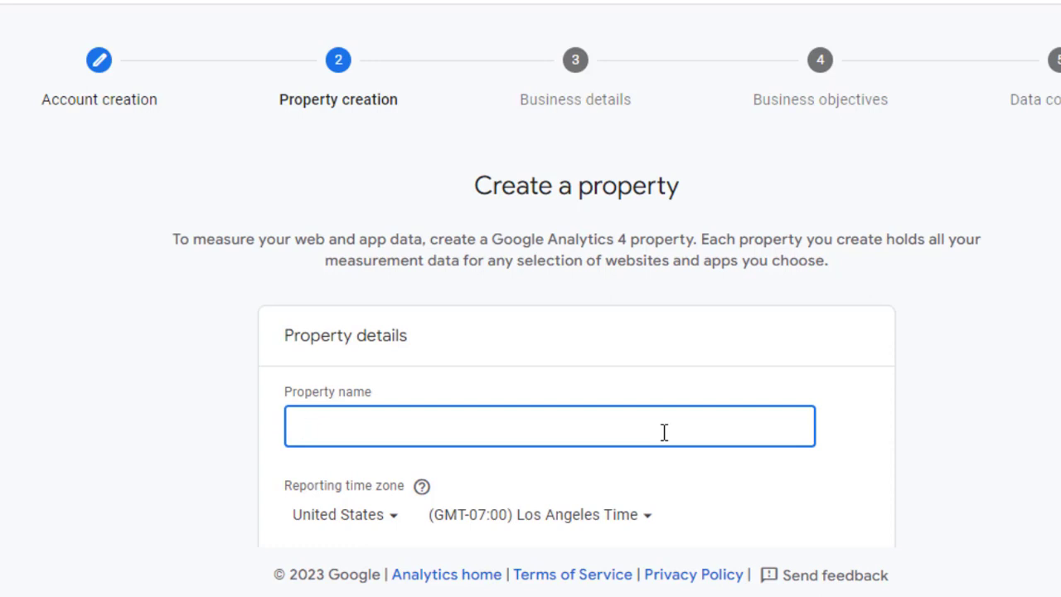
scroll(664, 432, down, 3)
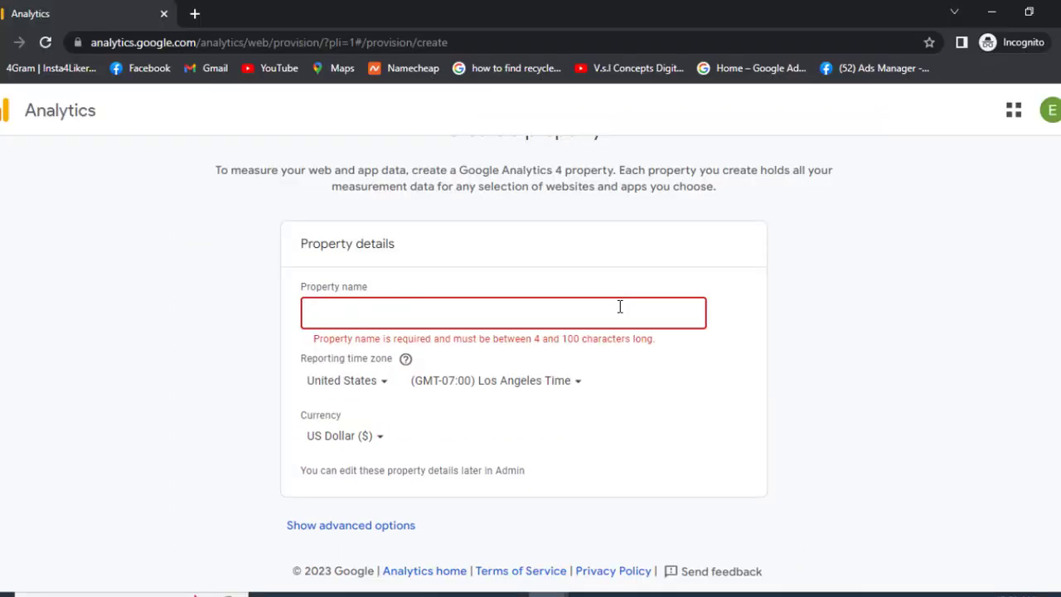
click(620, 307)
text(V.S.L Concepts)
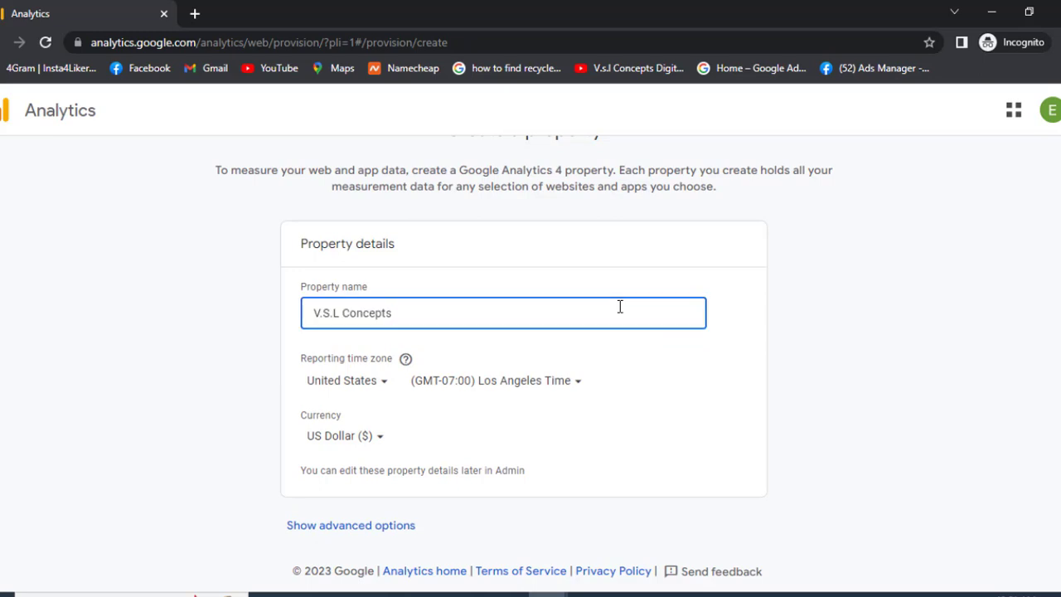
scroll(631, 362, down, 1)
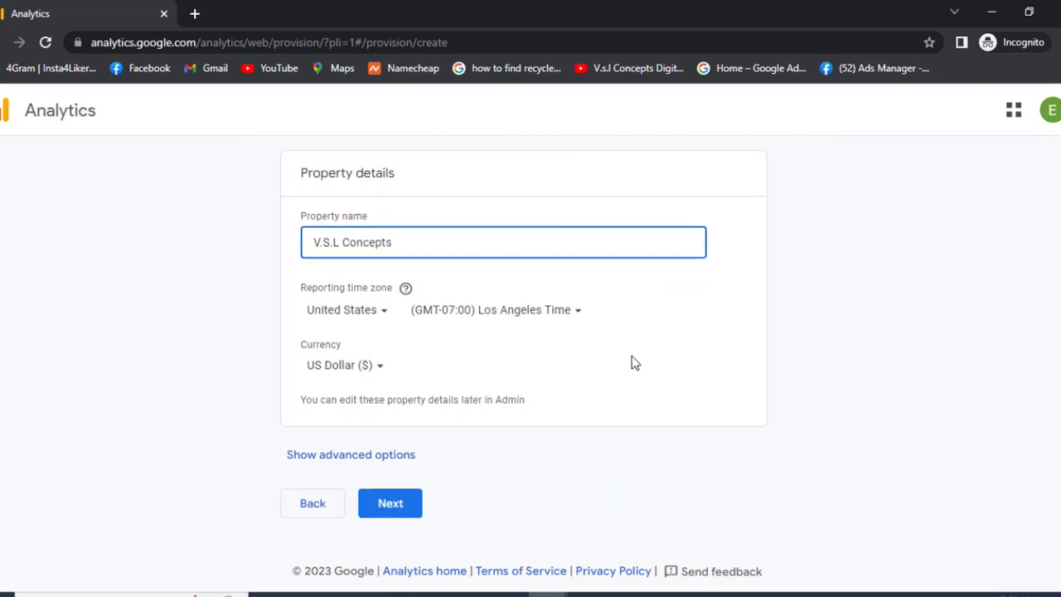
Step: Set the property's reporting time zone country to Nigeria and continue to the business details
click(379, 315)
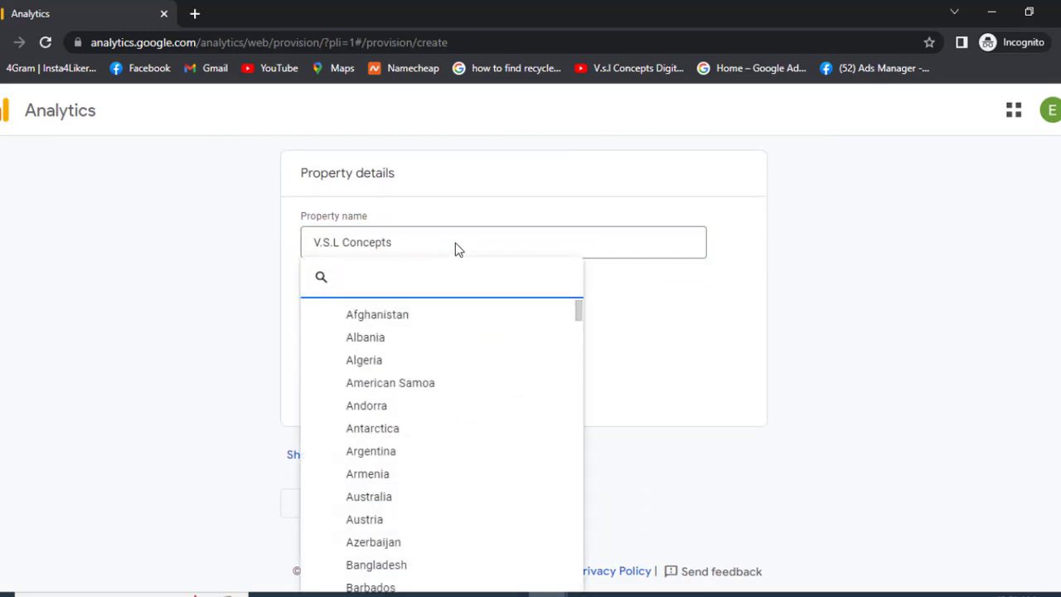
text(nigeria)
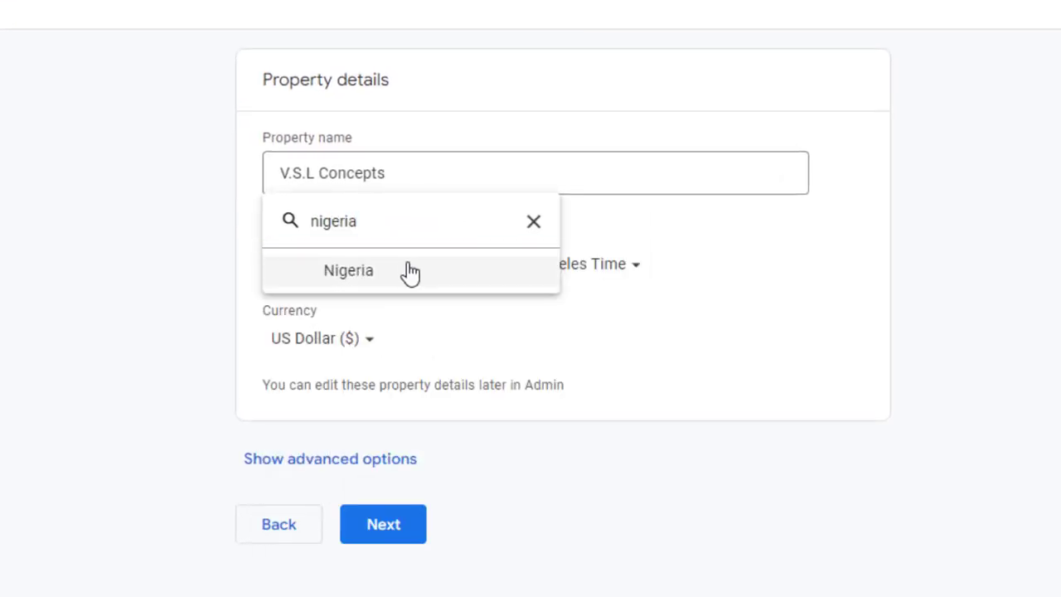
click(409, 273)
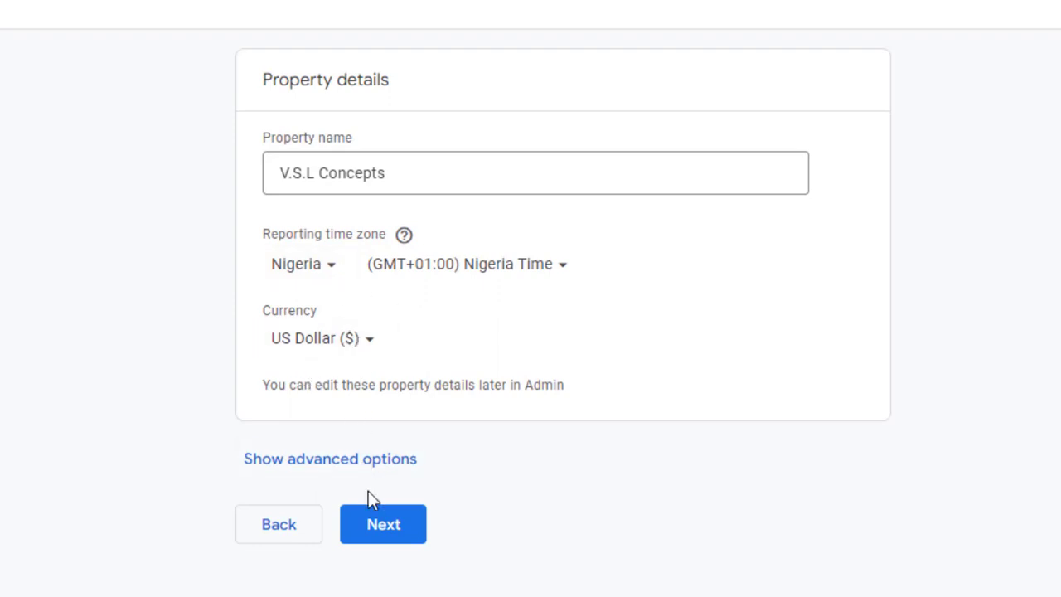
click(380, 525)
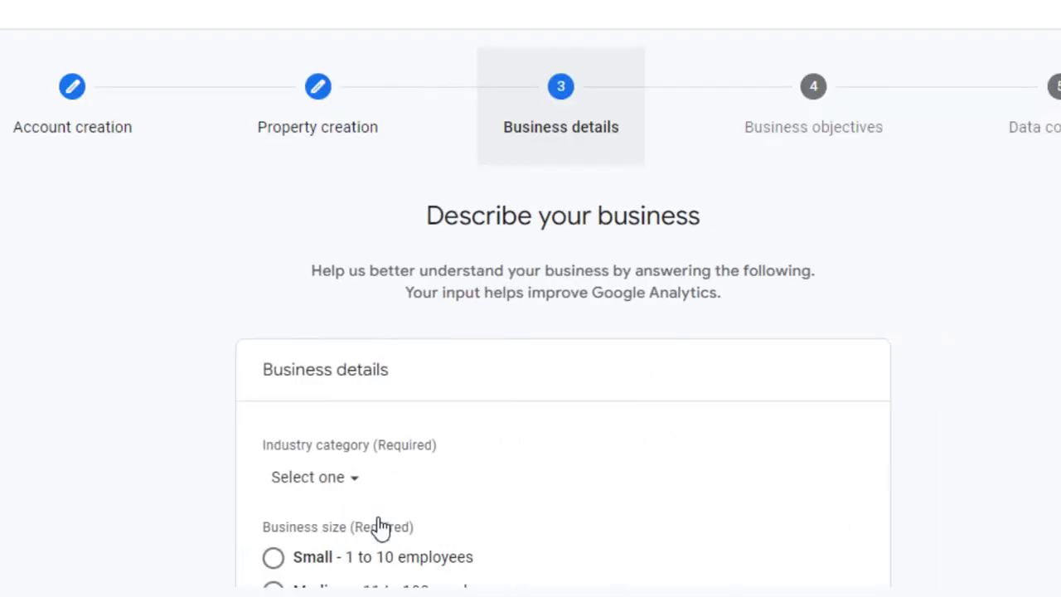
Step: Set the industry category of the business to Other Business Activity
scroll(704, 385, down, 2)
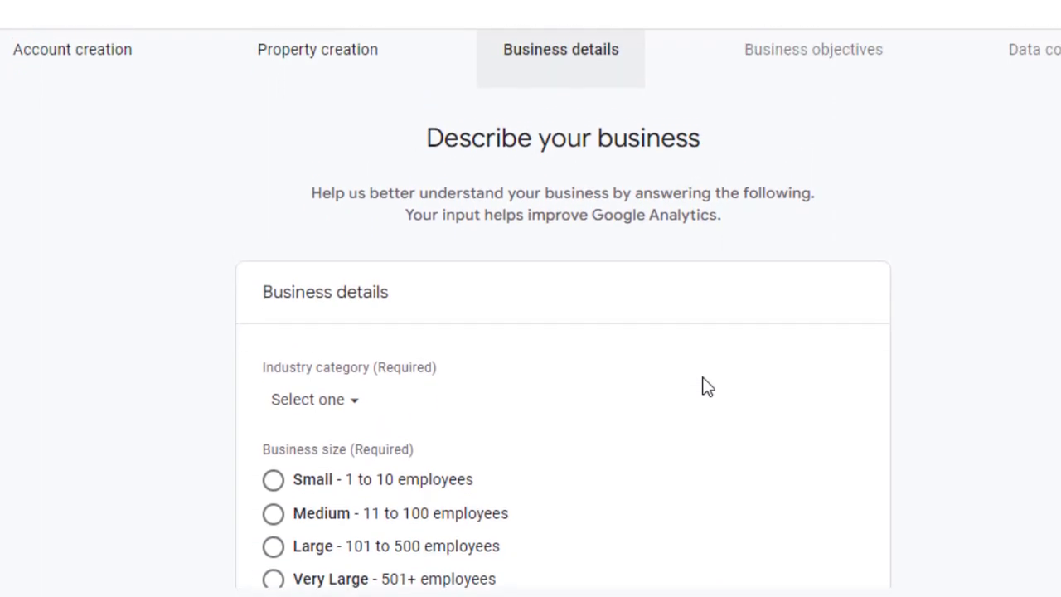
scroll(705, 385, down, 1)
scroll(702, 386, down, 2)
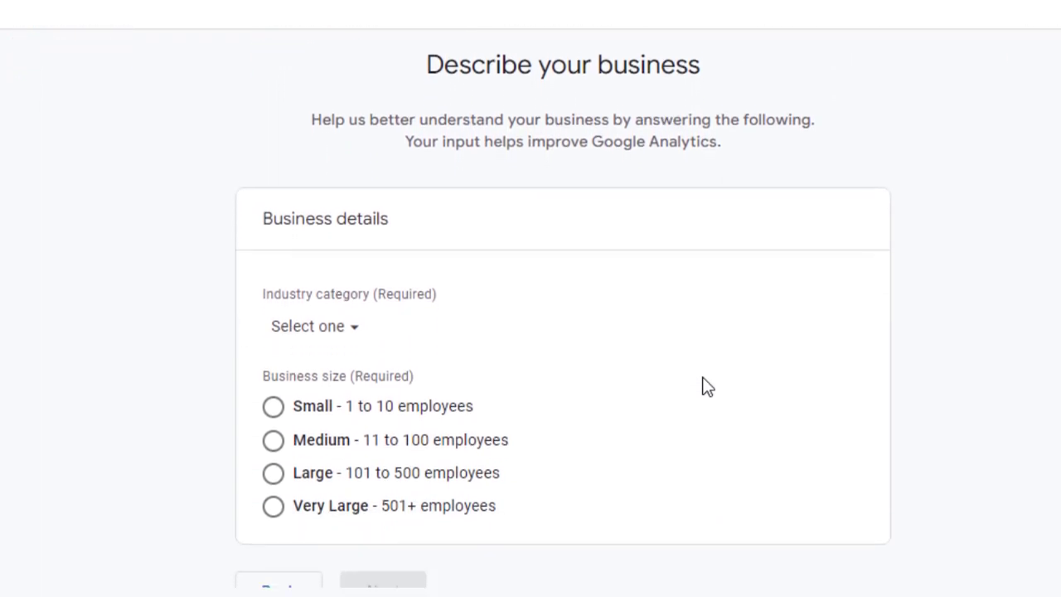
click(309, 303)
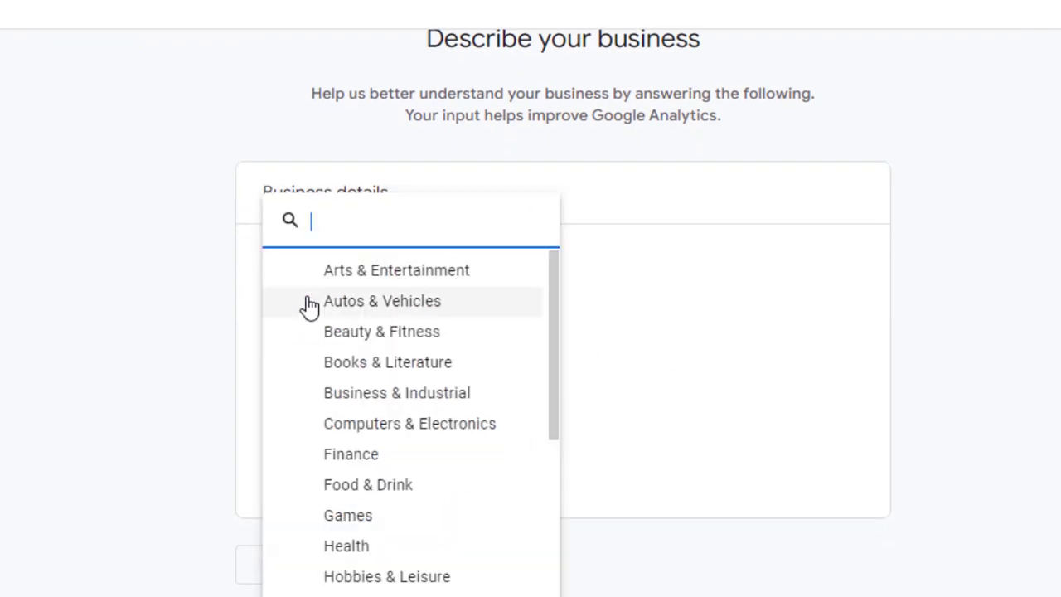
scroll(389, 370, down, 5)
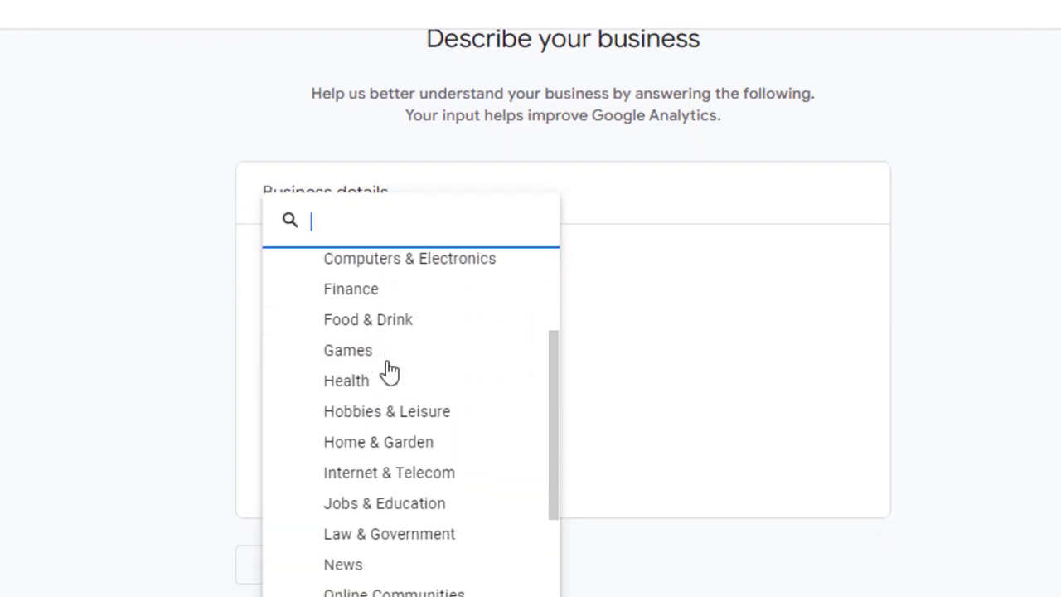
scroll(390, 370, down, 3)
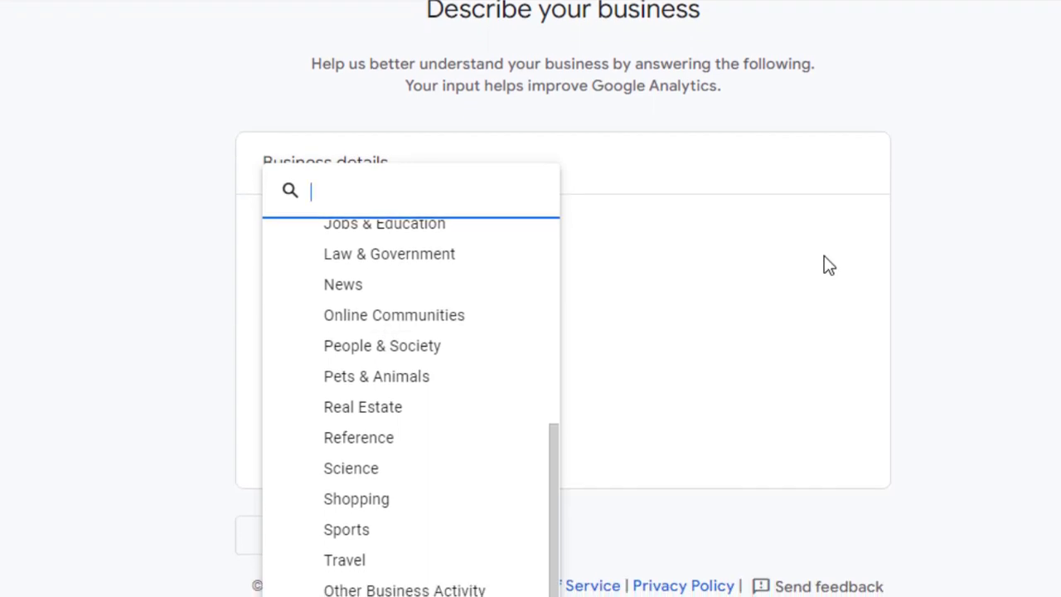
click(373, 589)
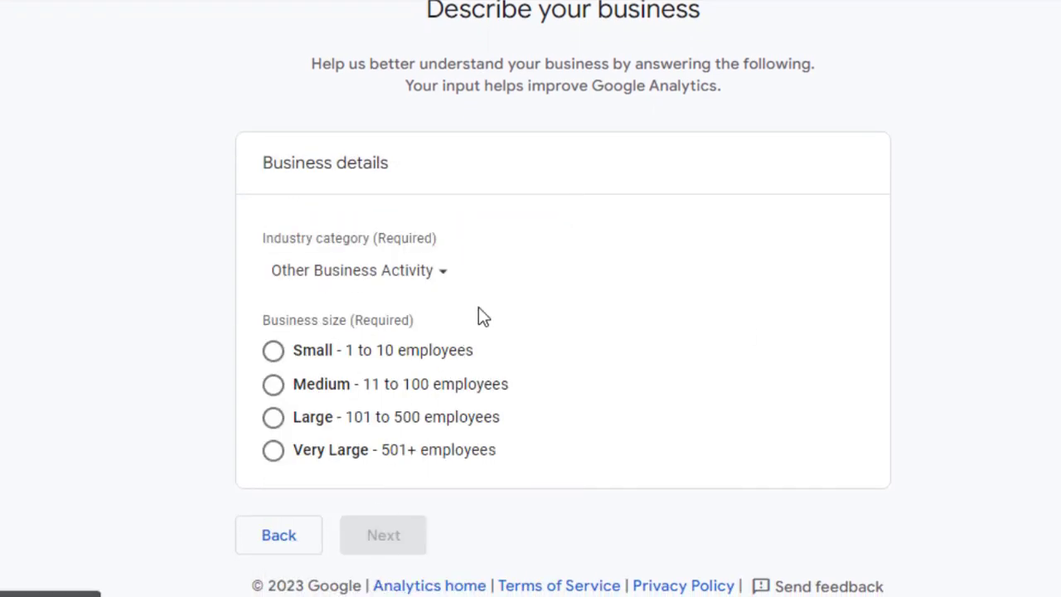
click(453, 286)
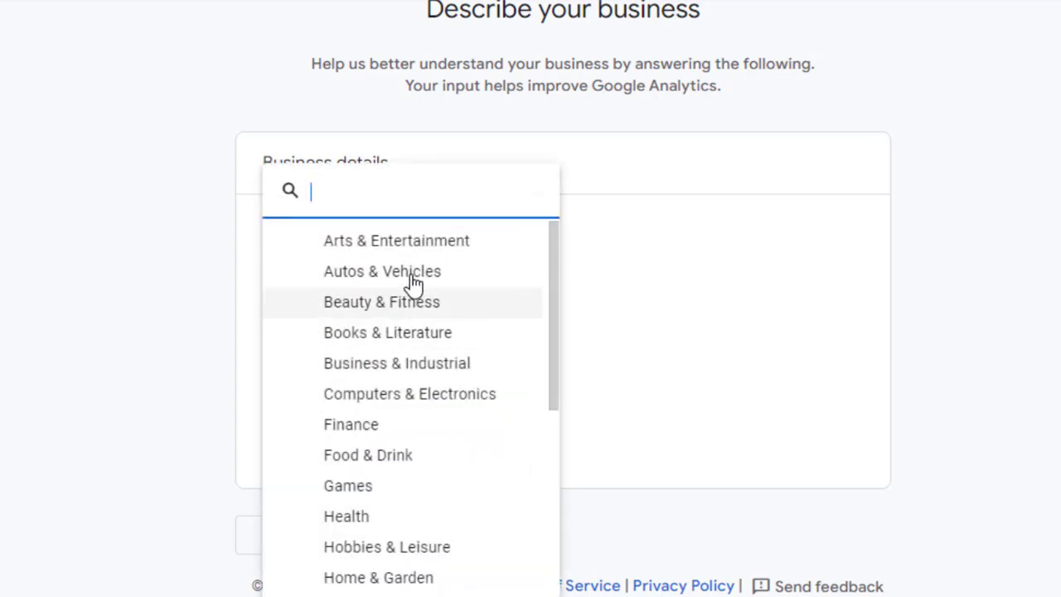
click(715, 266)
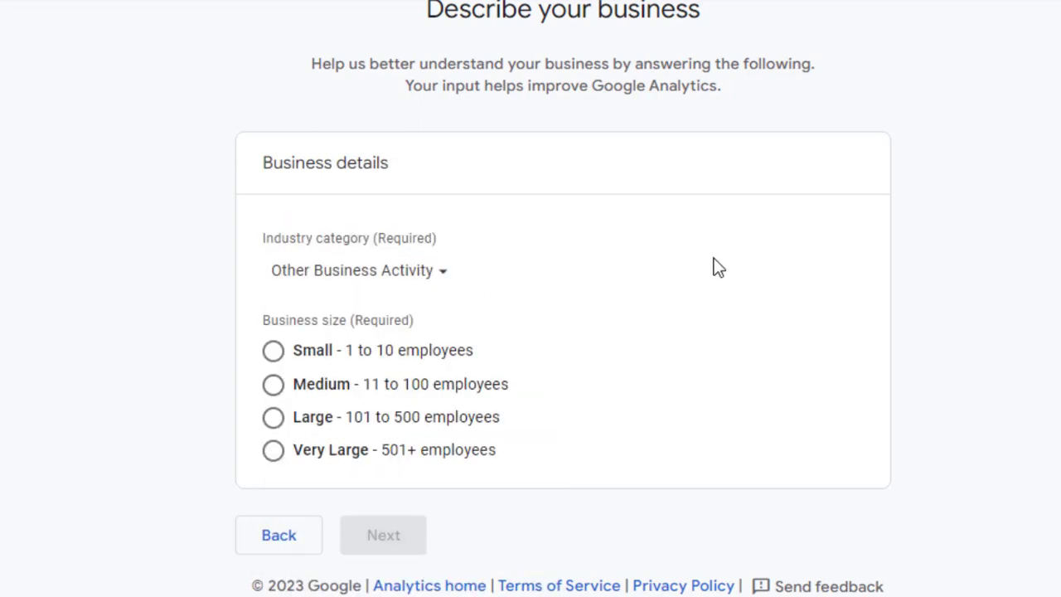
Step: Choose the Small business size (1 to 10 employees) and continue to the business objectives
scroll(678, 268, down, 1)
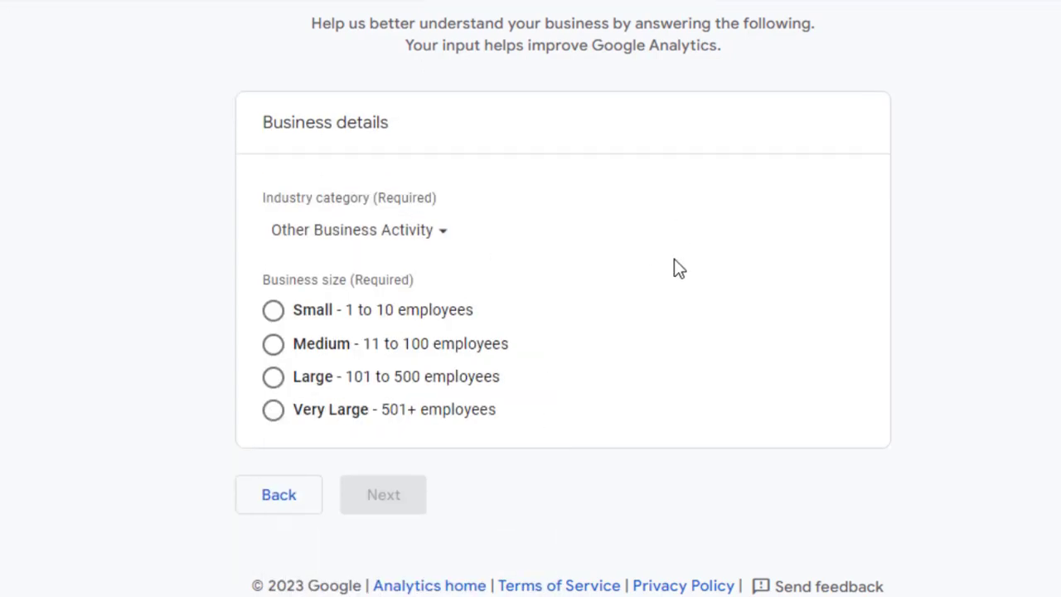
click(324, 318)
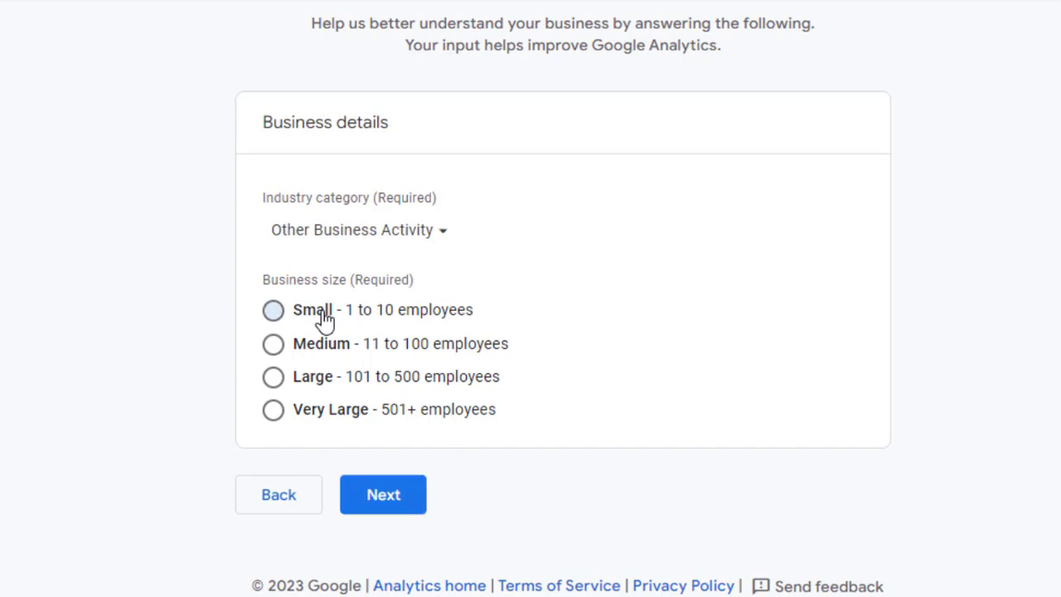
click(383, 498)
Step: Select Generate leads, Drive online sales, Raise brand awareness and Examine user behavior as business objectives
scroll(383, 492, down, 2)
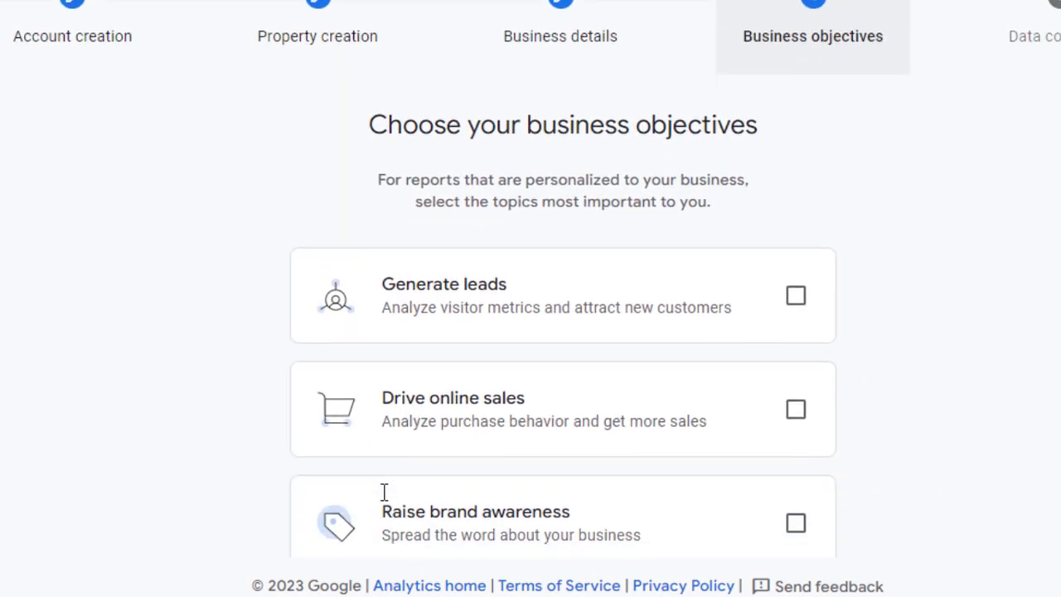
scroll(384, 493, up, 1)
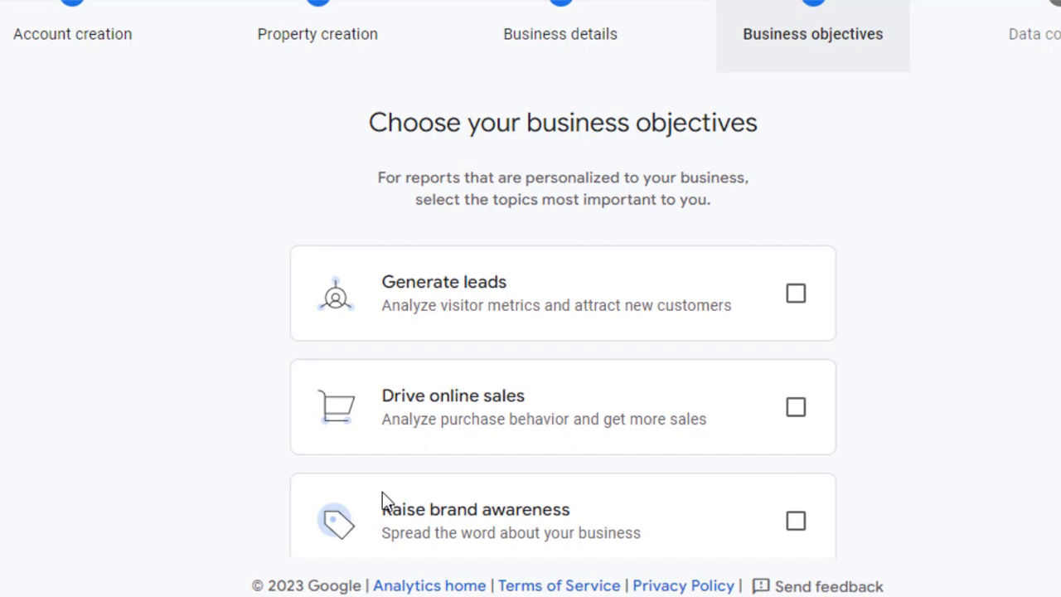
scroll(382, 491, down, 2)
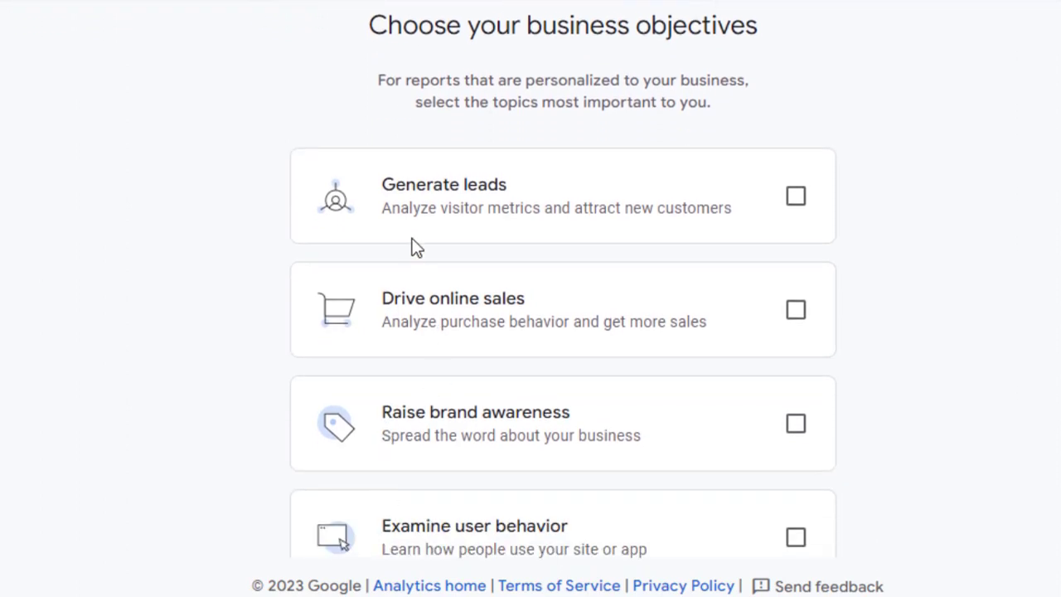
click(793, 201)
scroll(776, 282, down, 2)
click(796, 153)
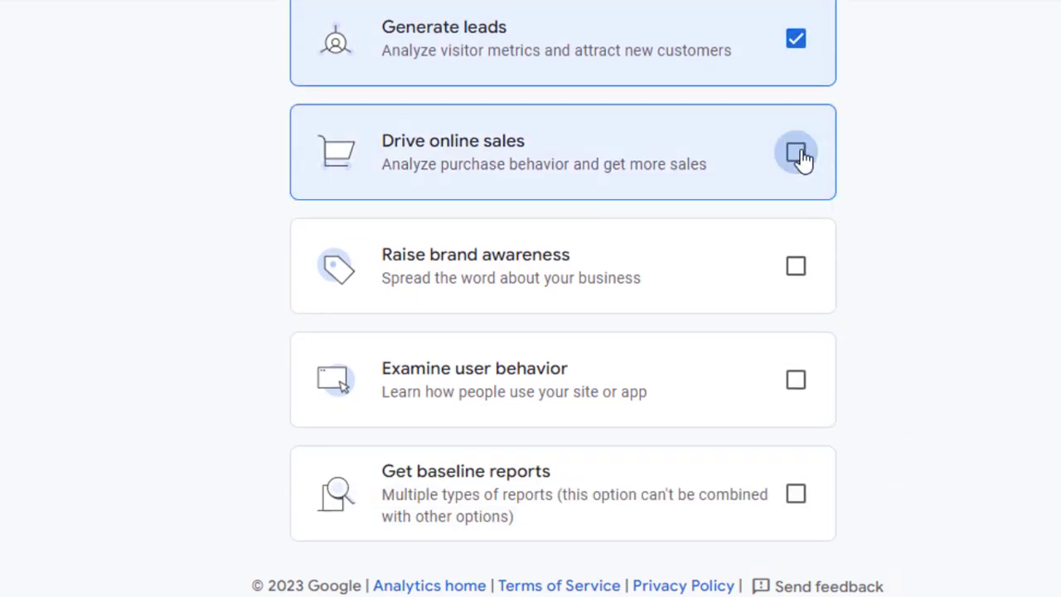
click(797, 266)
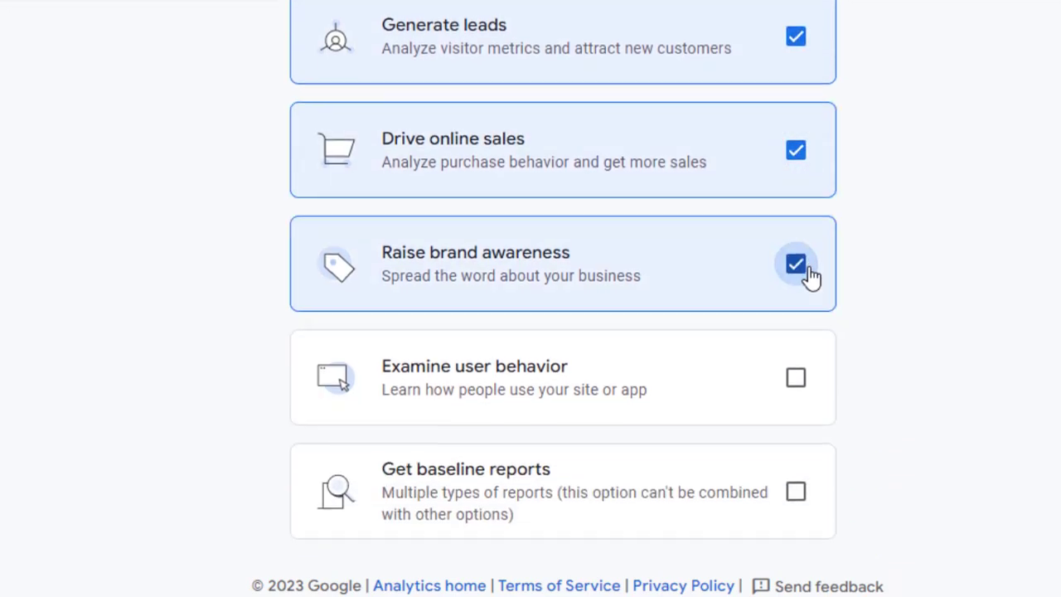
scroll(795, 299, down, 1)
click(798, 323)
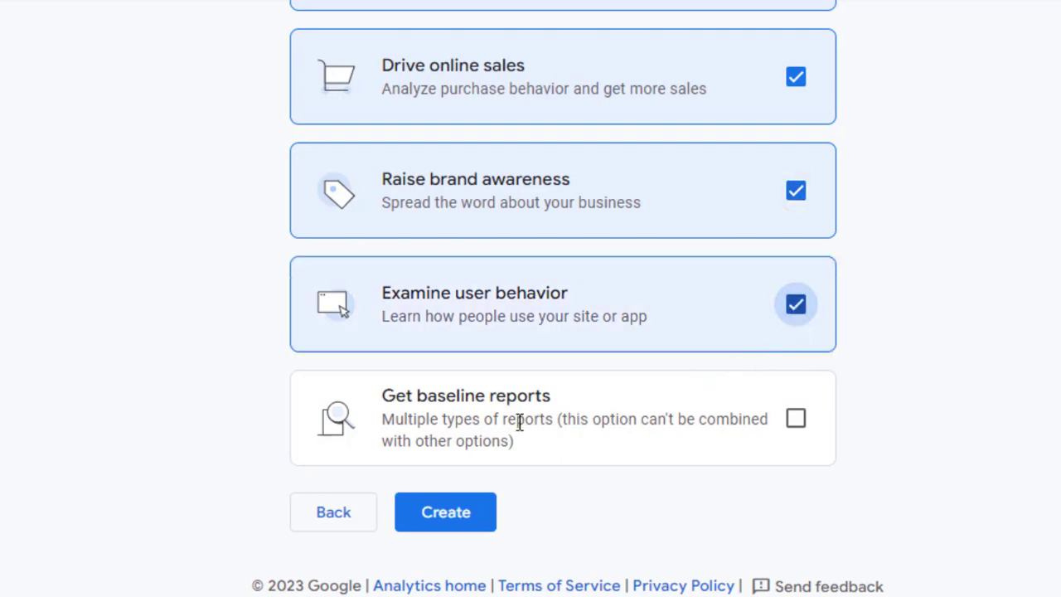
Step: Choose Get baseline reports as the business objective and create the account and property
click(789, 430)
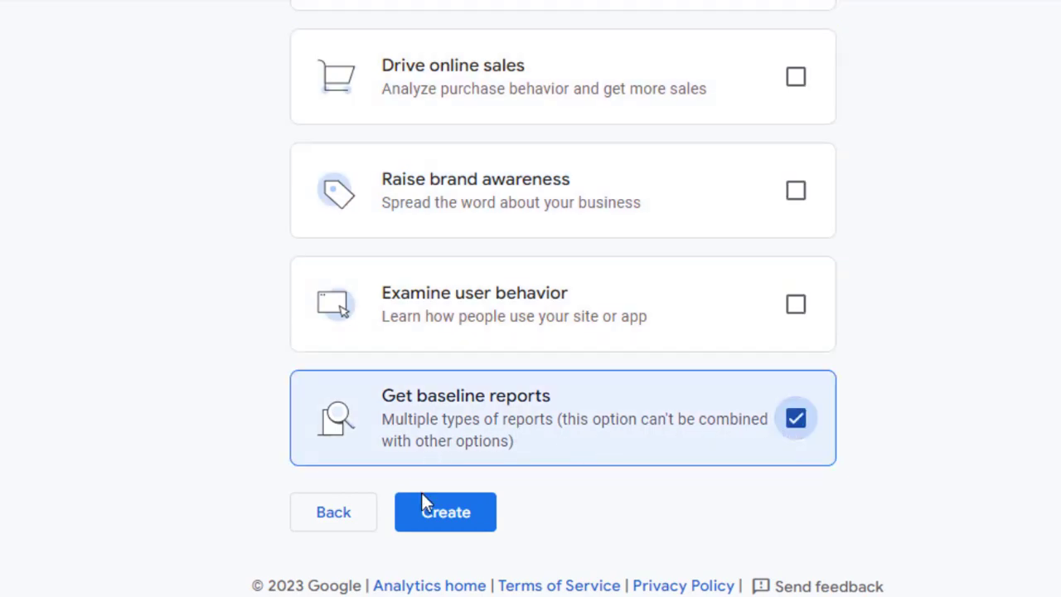
click(431, 505)
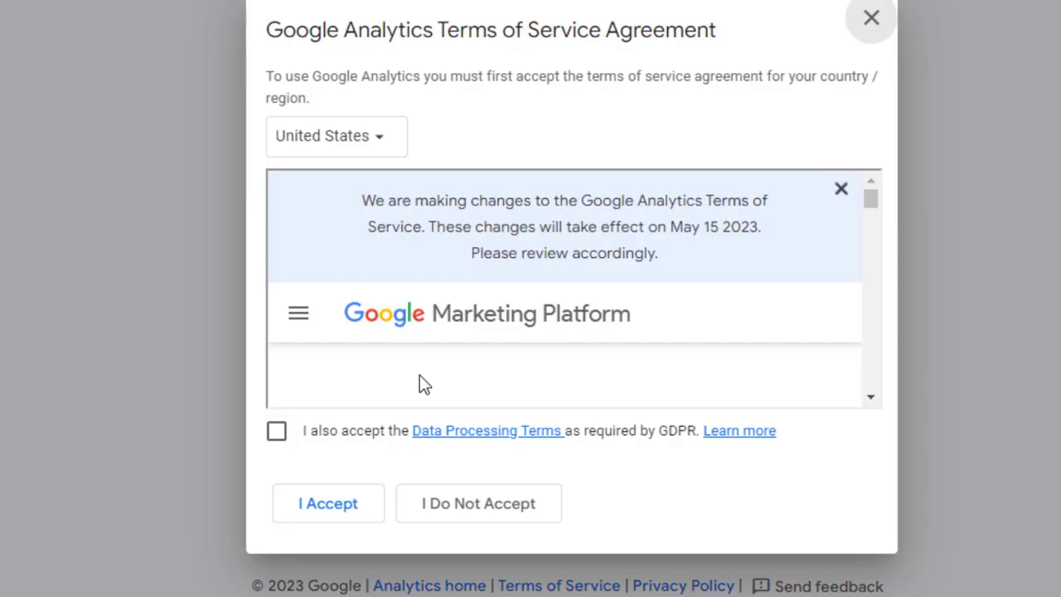
Step: Set the terms of service country to Nigeria and accept the agreement together with the GDPR Data Processing Terms
click(371, 148)
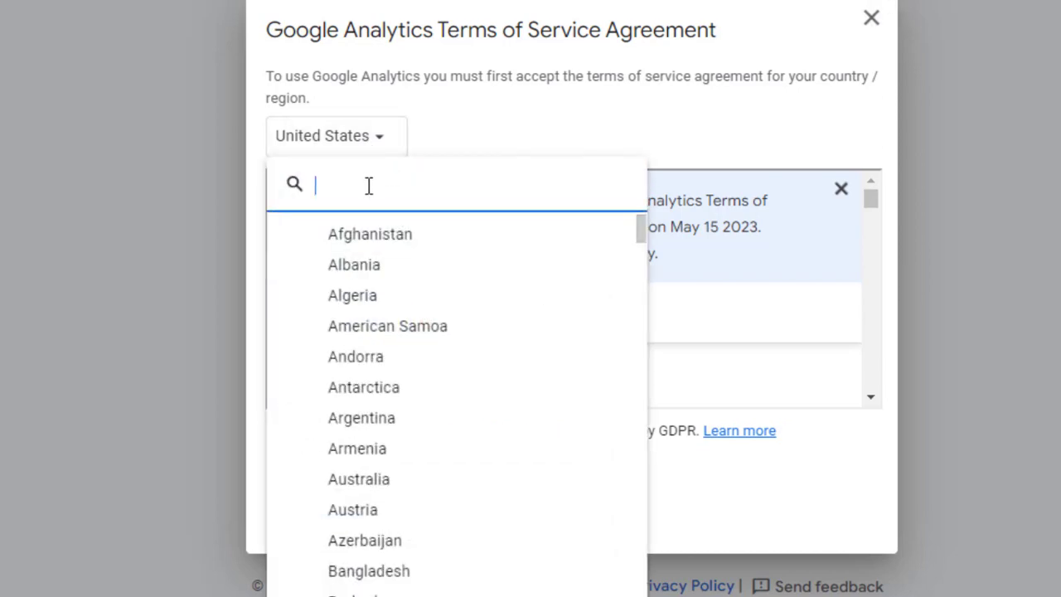
text(nige)
key(Return)
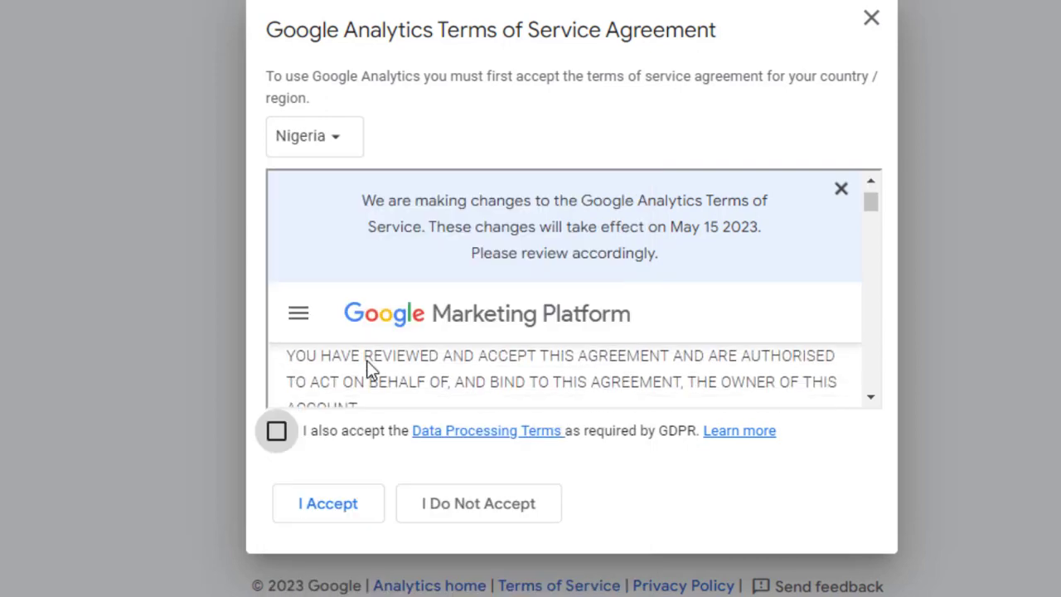
scroll(370, 368, down, 3)
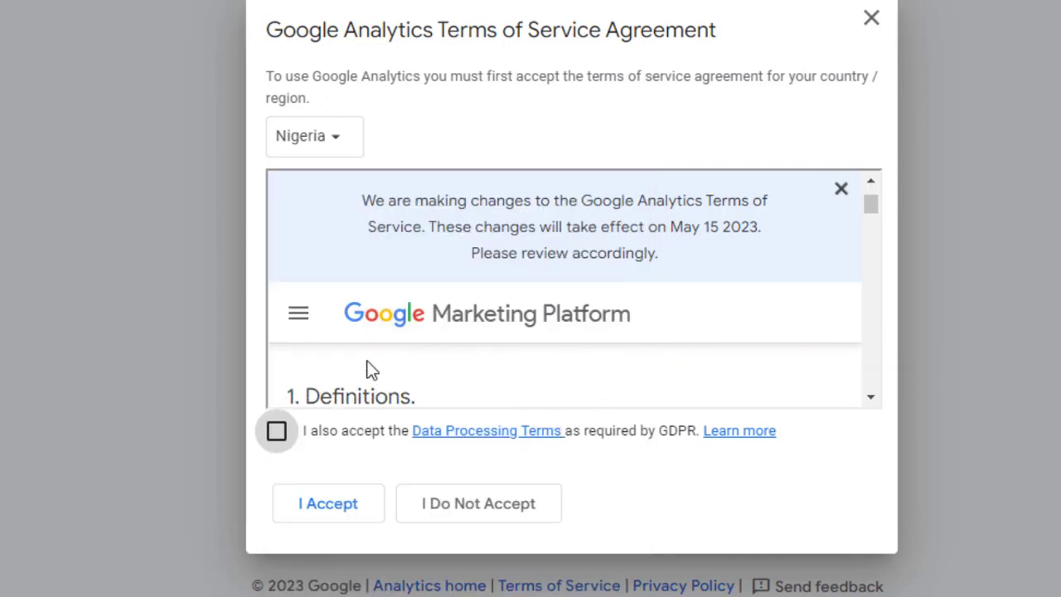
click(277, 432)
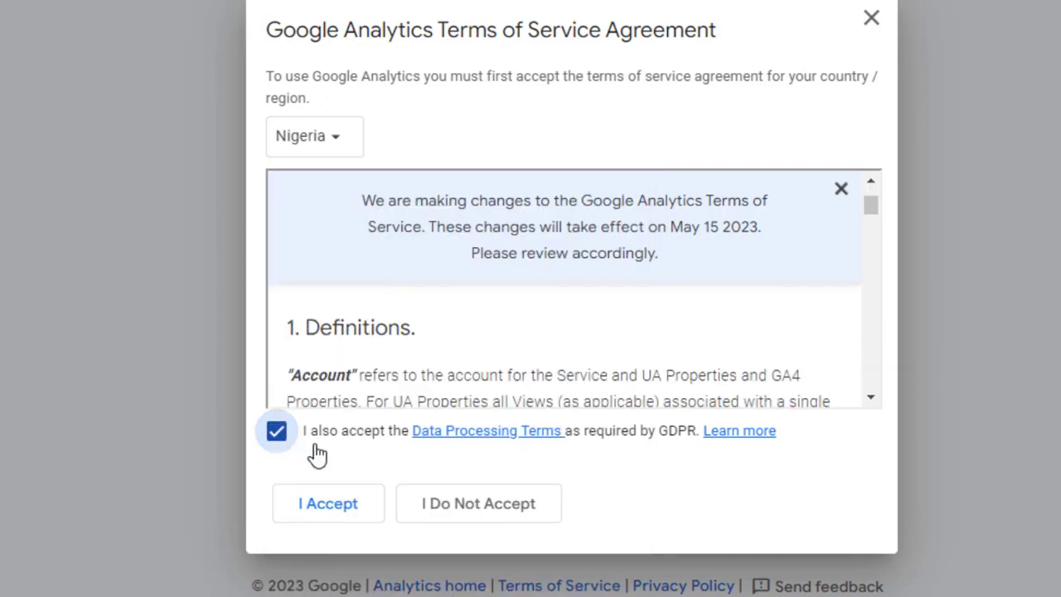
click(329, 505)
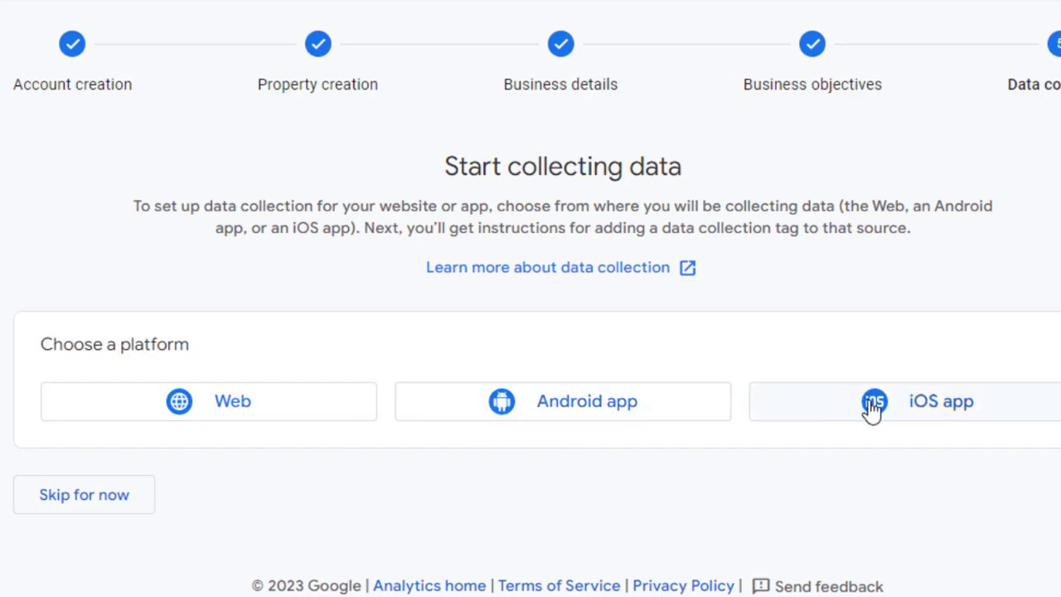
click(260, 420)
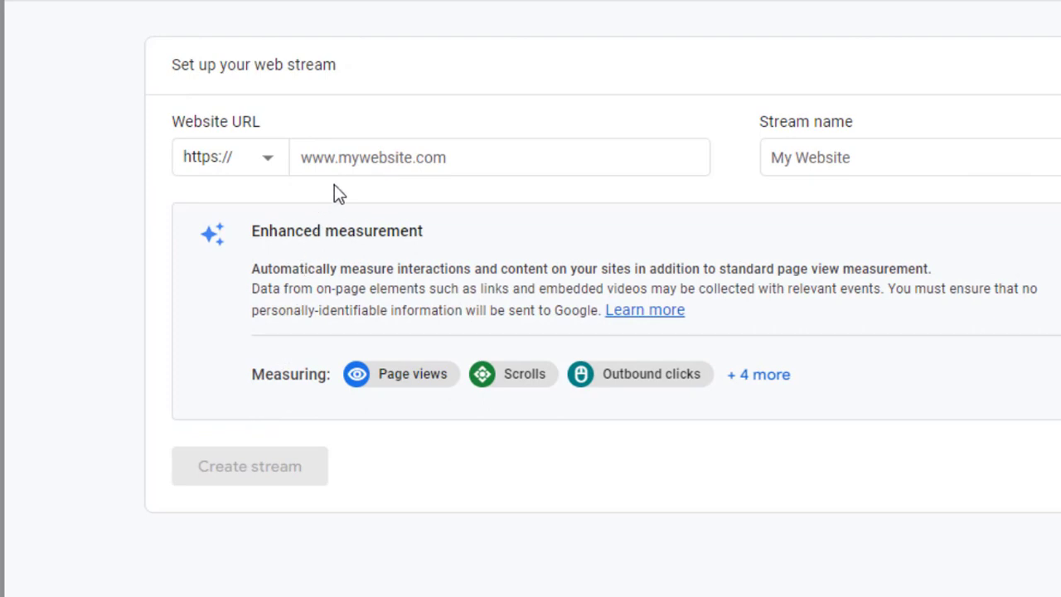
click(366, 159)
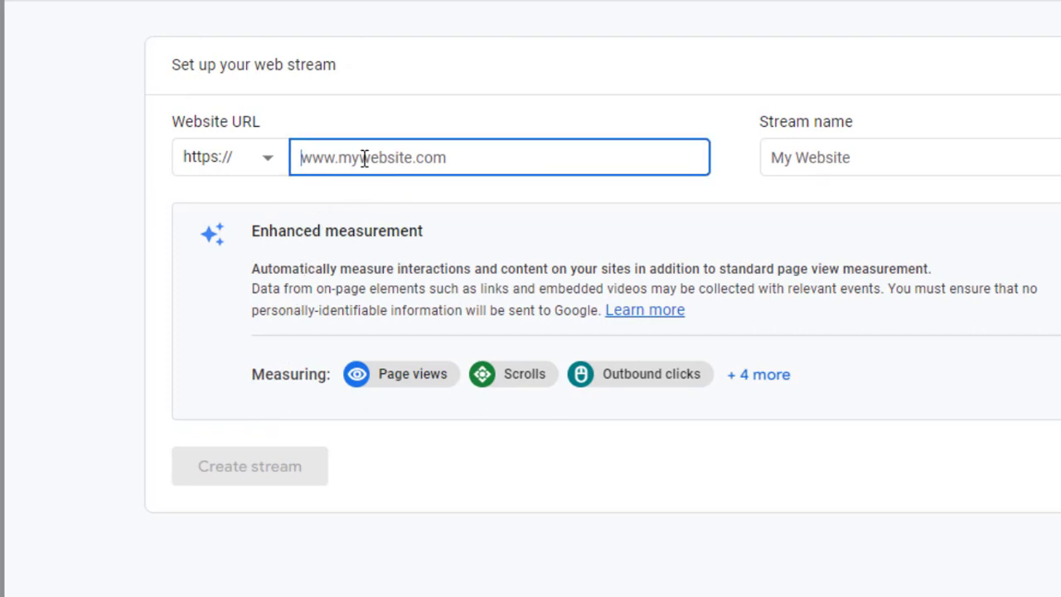
text(vslconce)
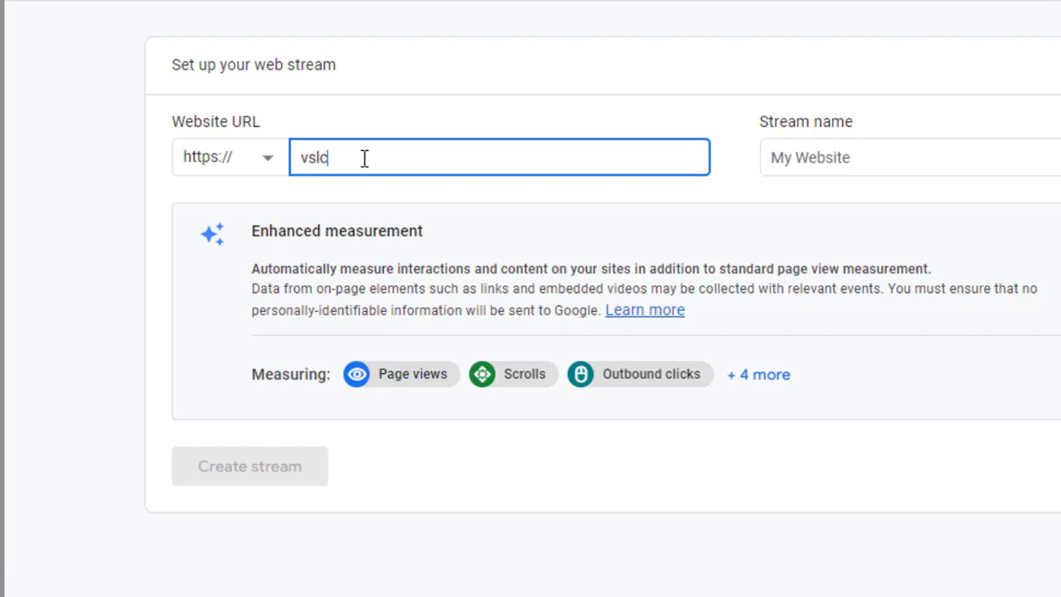
text(pts)
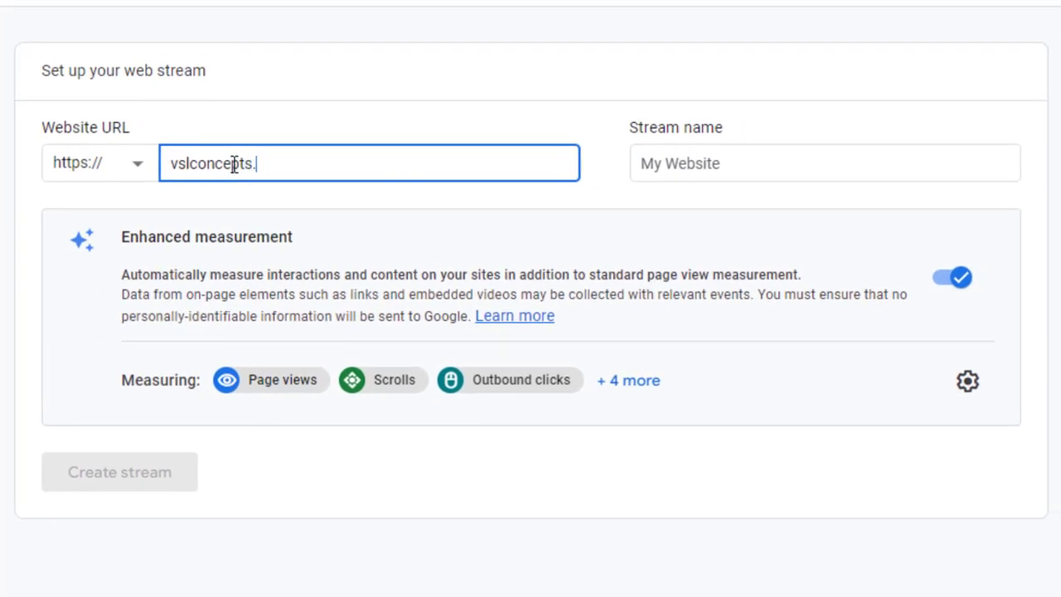
text(.courses)
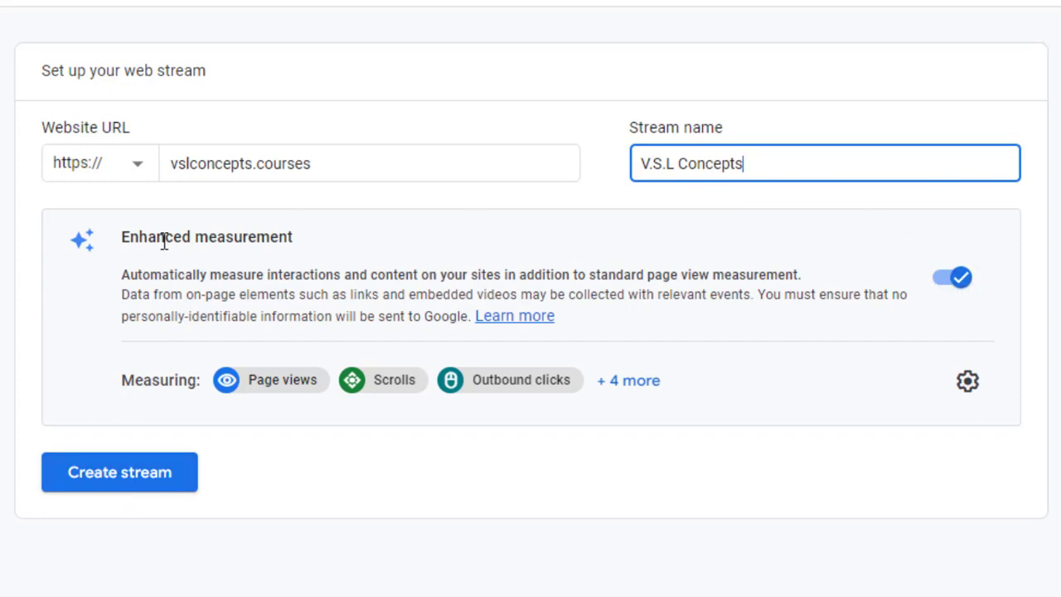
click(139, 465)
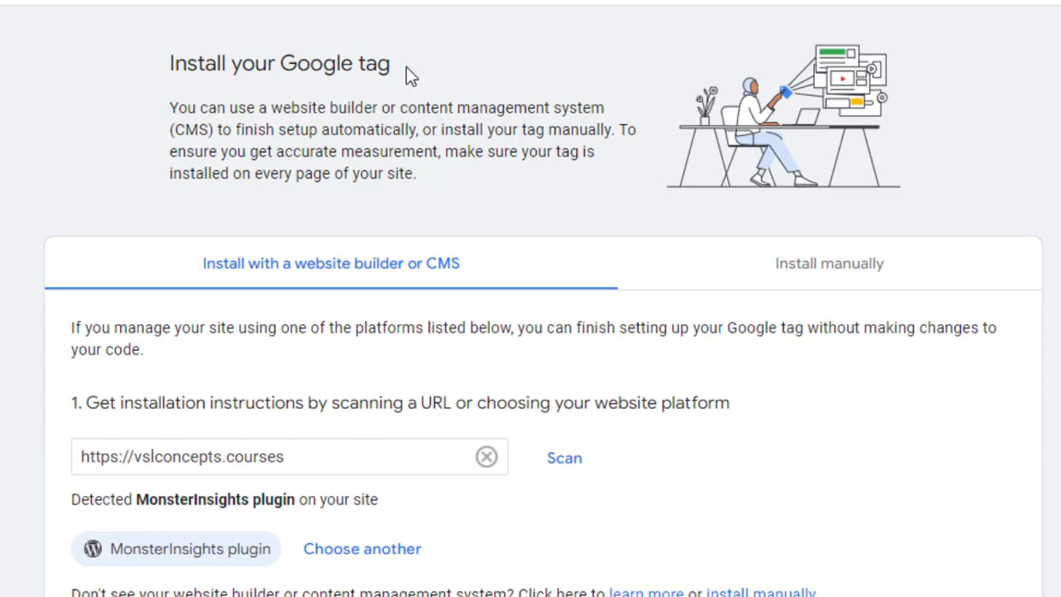
Step: Review the Google tag installation instructions for a website builder or CMS and the website's courses page
drag(406, 66, 278, 65)
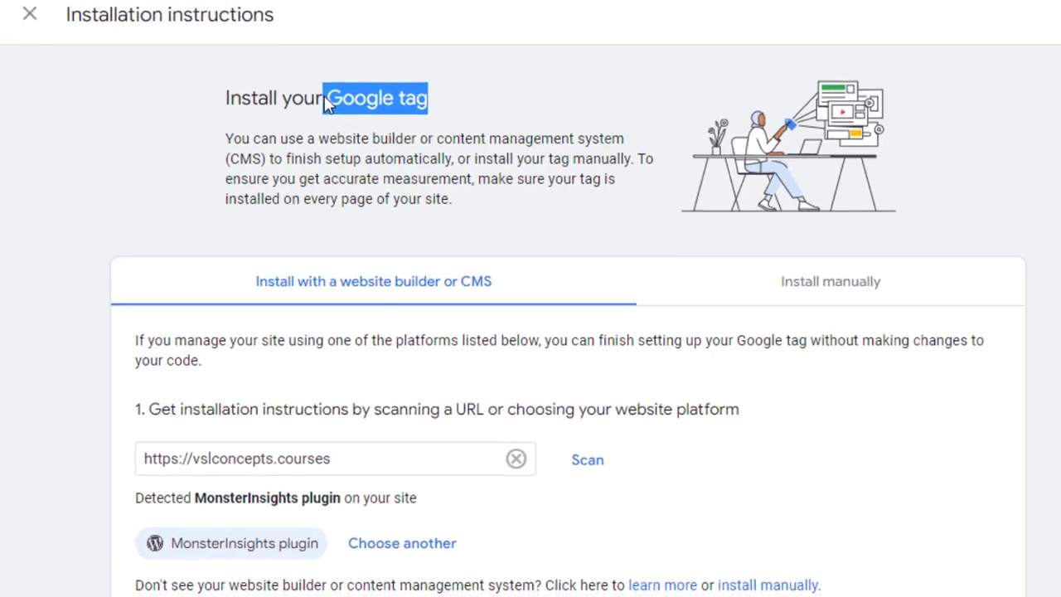
click(326, 101)
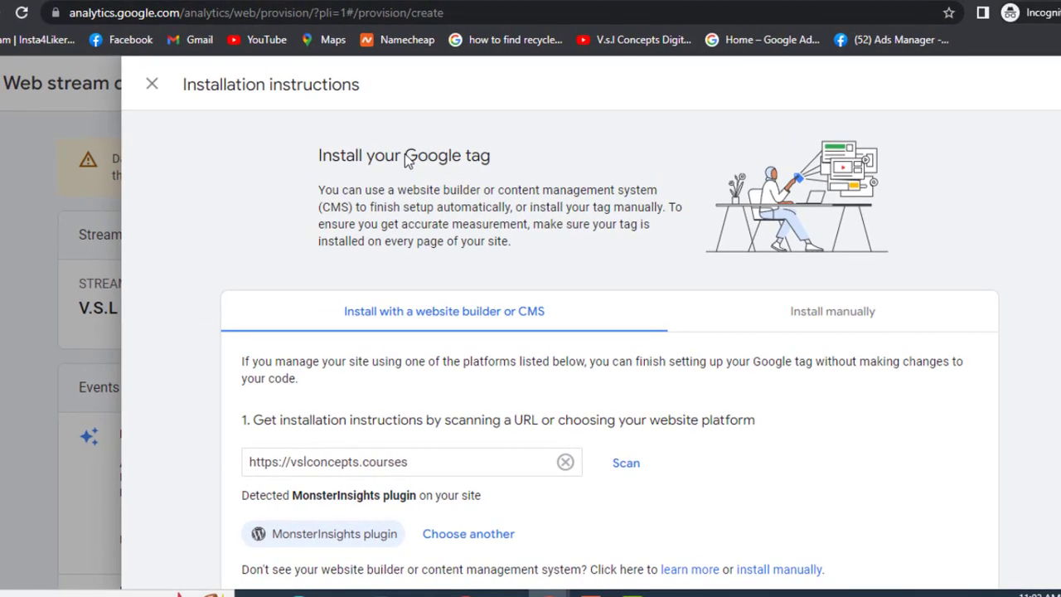
click(497, 1)
scroll(530, 249, down, 8)
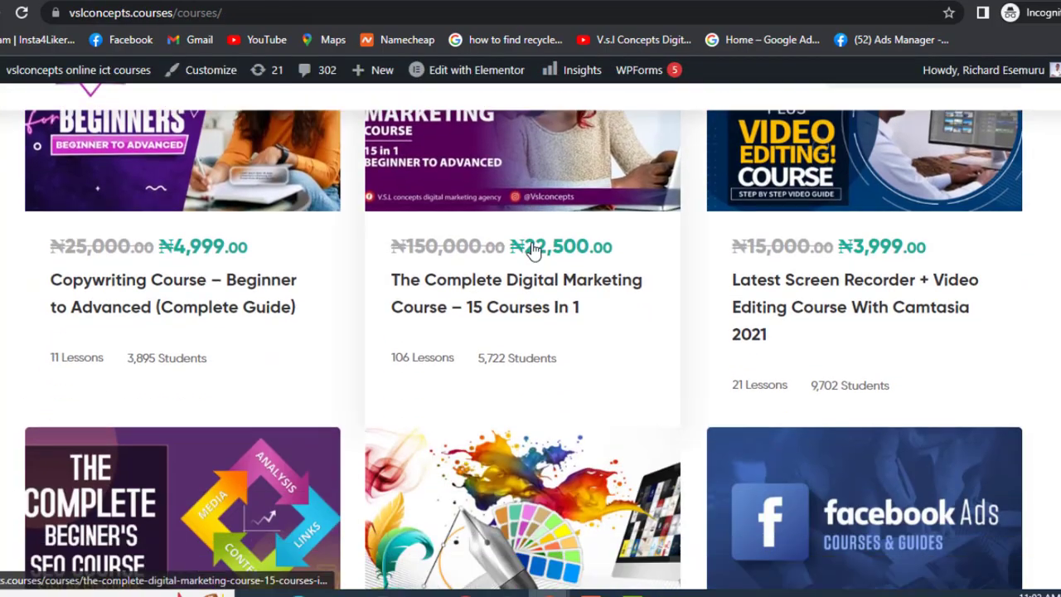
scroll(534, 253, up, 6)
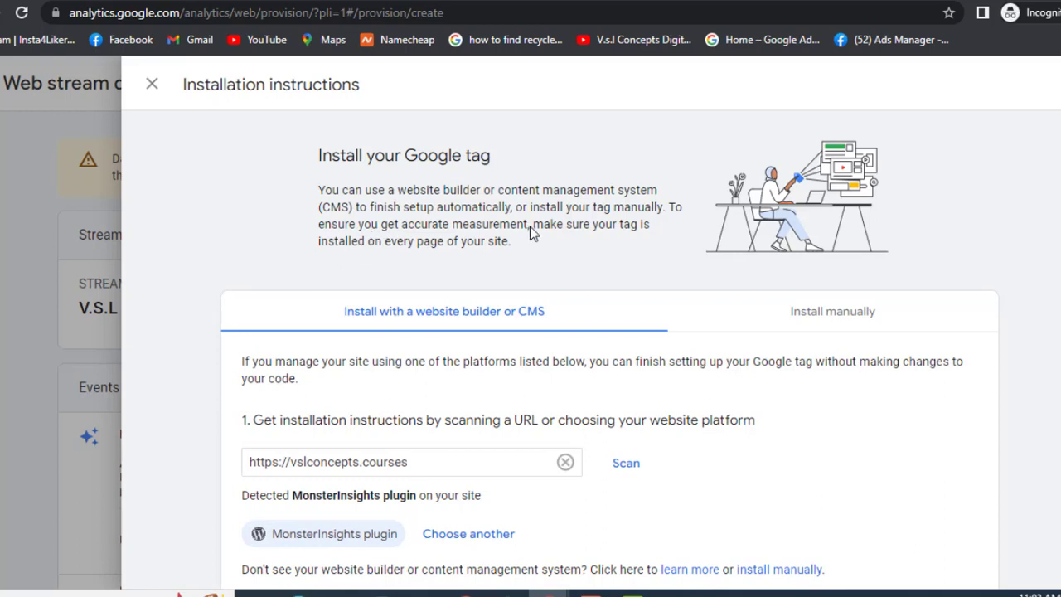
scroll(529, 226, down, 2)
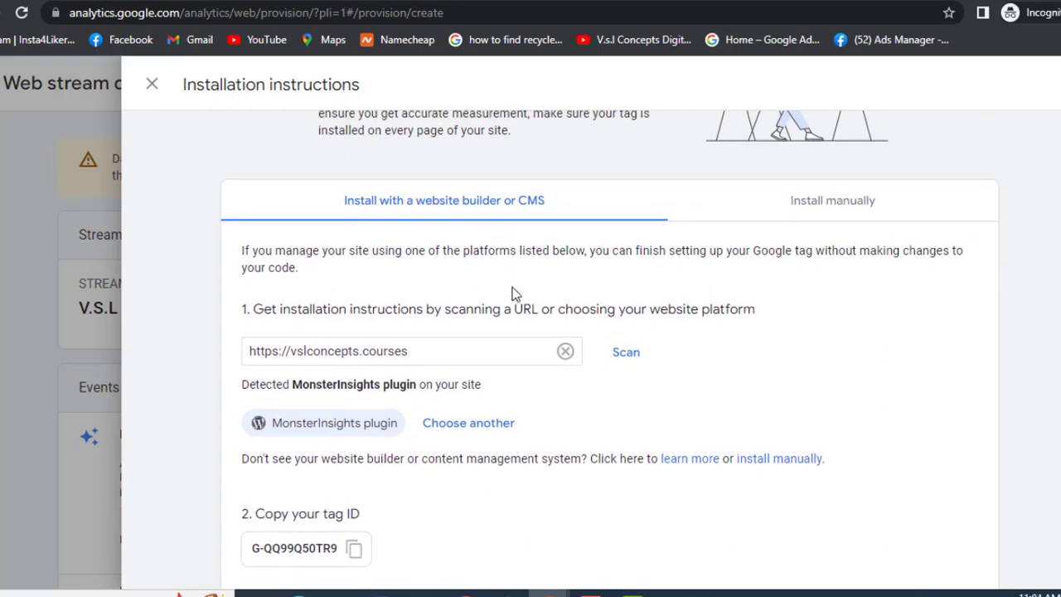
click(422, 350)
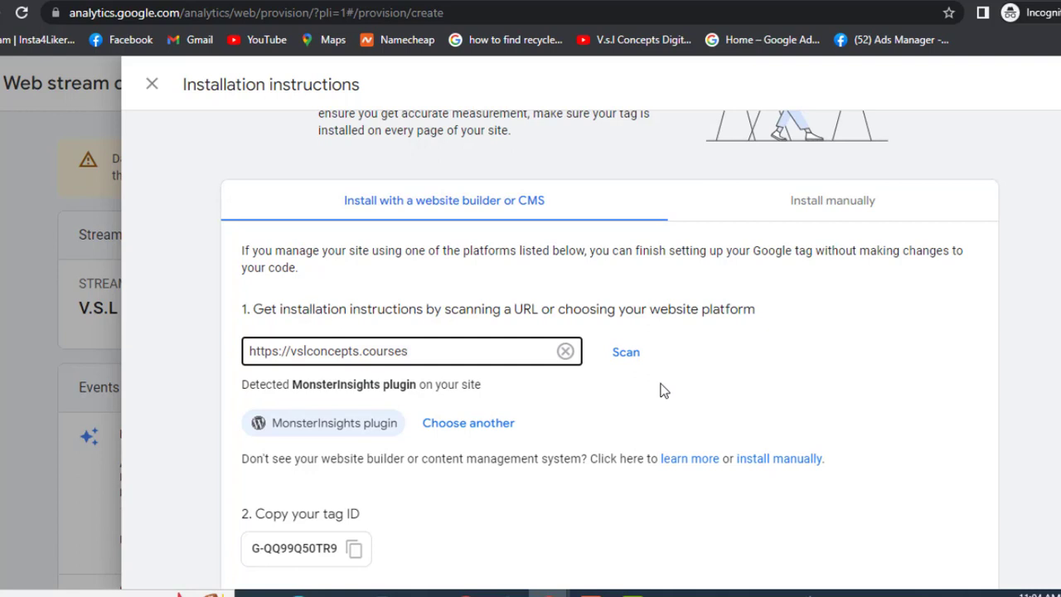
Step: Show the manual installation instructions and copy the Google tag code snippet
scroll(663, 390, up, 1)
click(856, 246)
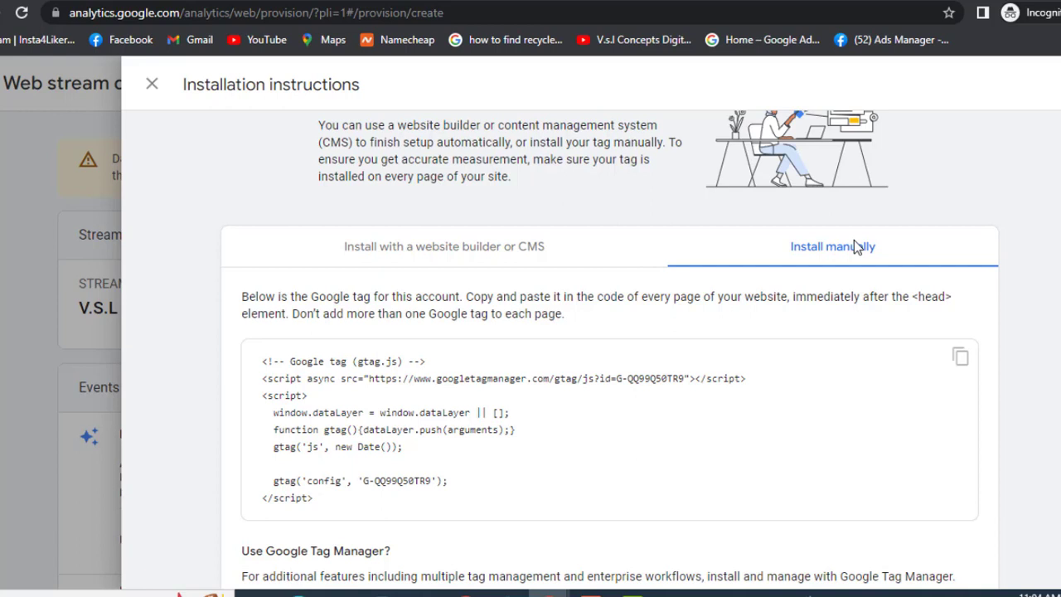
click(960, 358)
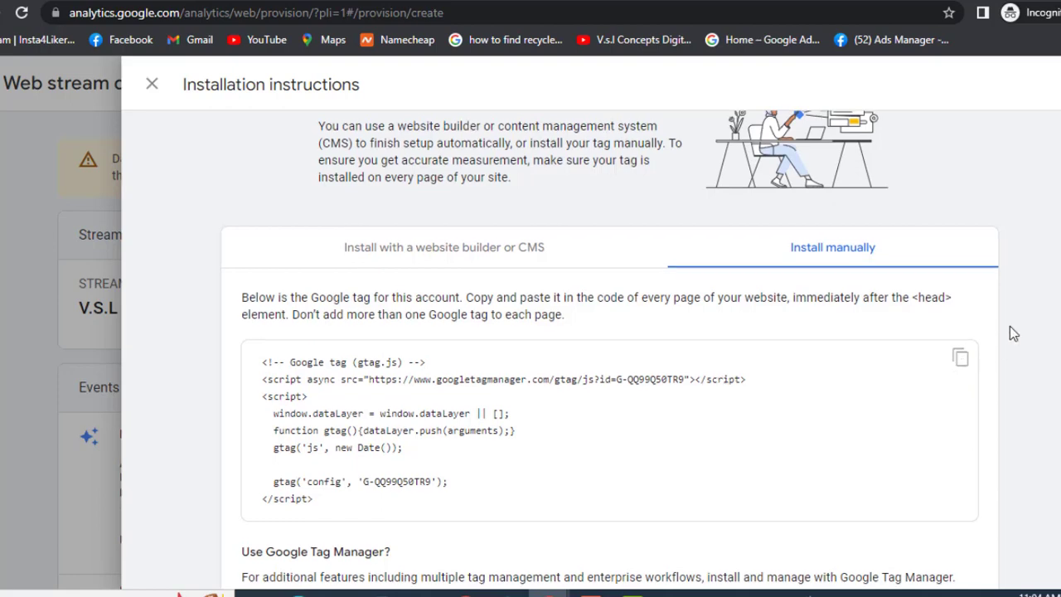
scroll(1009, 325, up, 1)
scroll(1010, 332, down, 1)
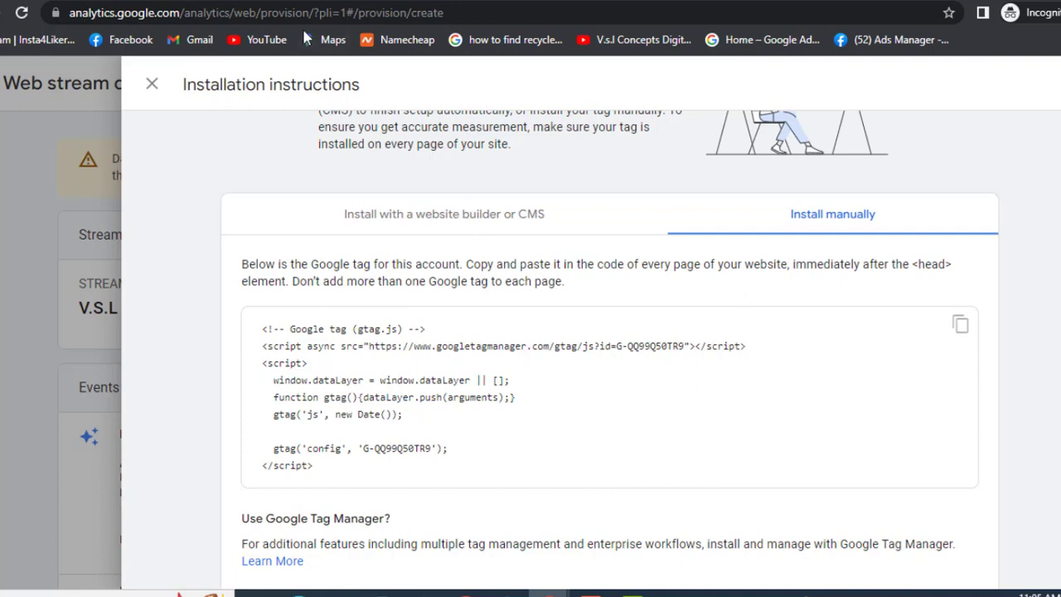
scroll(355, 201, down, 1)
scroll(354, 200, up, 1)
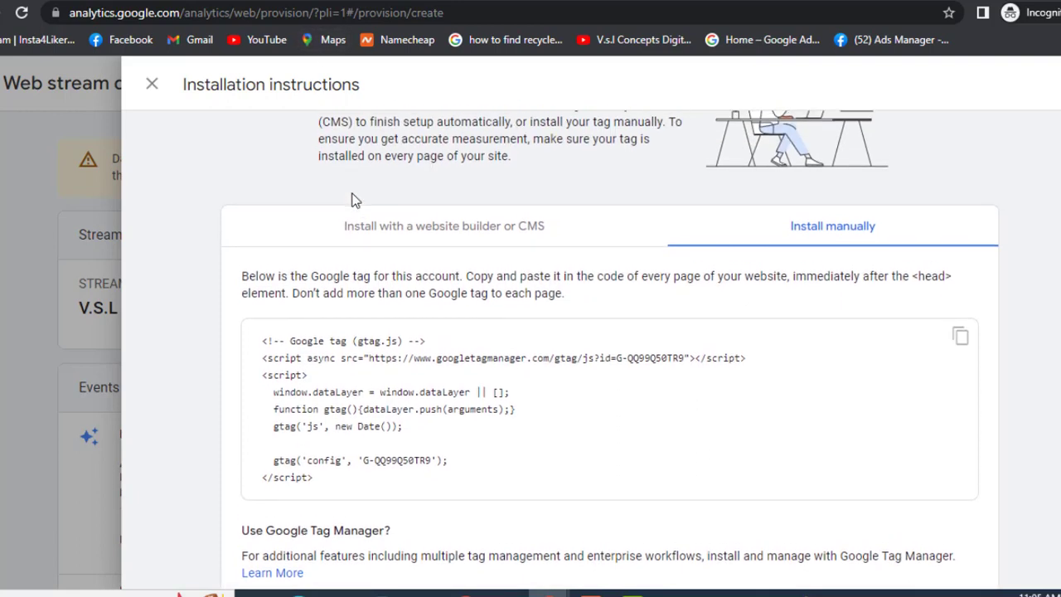
scroll(355, 201, down, 1)
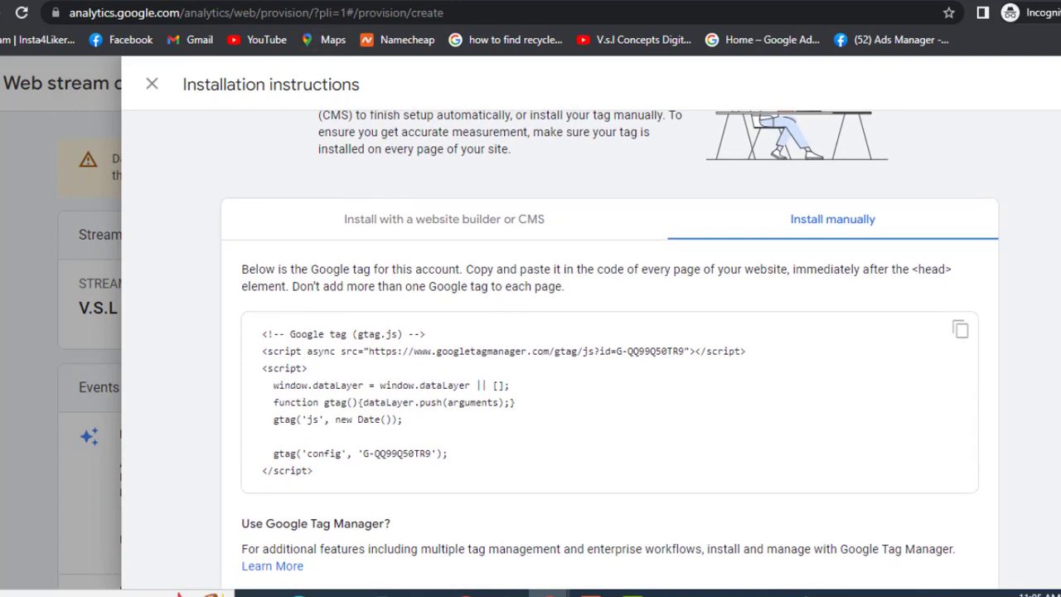
Step: Switch to the website's WordPress dashboard and open the page for adding new plugins
click(250, 2)
scroll(483, 260, down, 8)
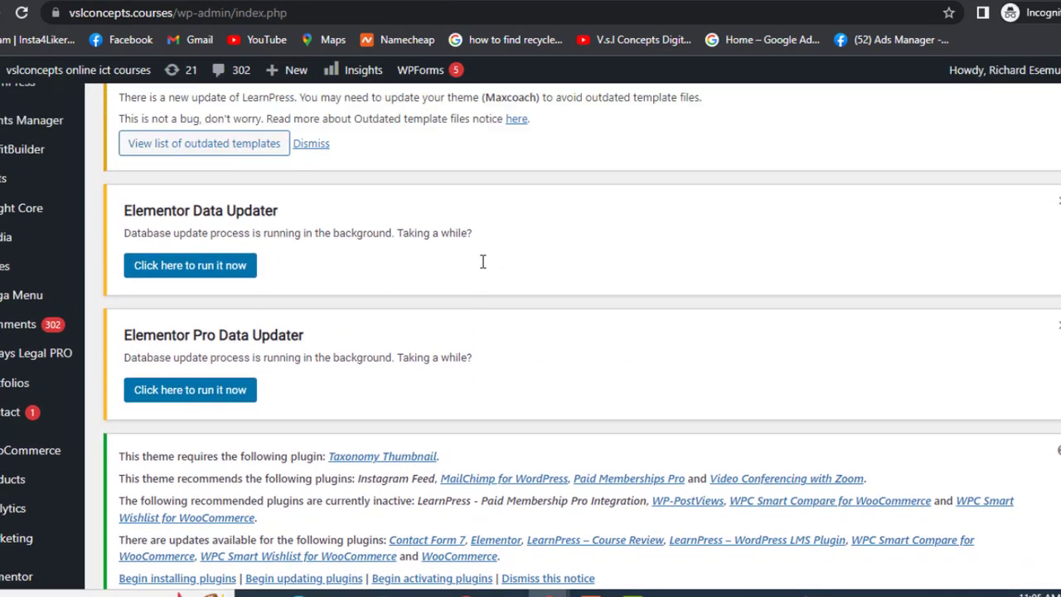
mouse_move(85, 385)
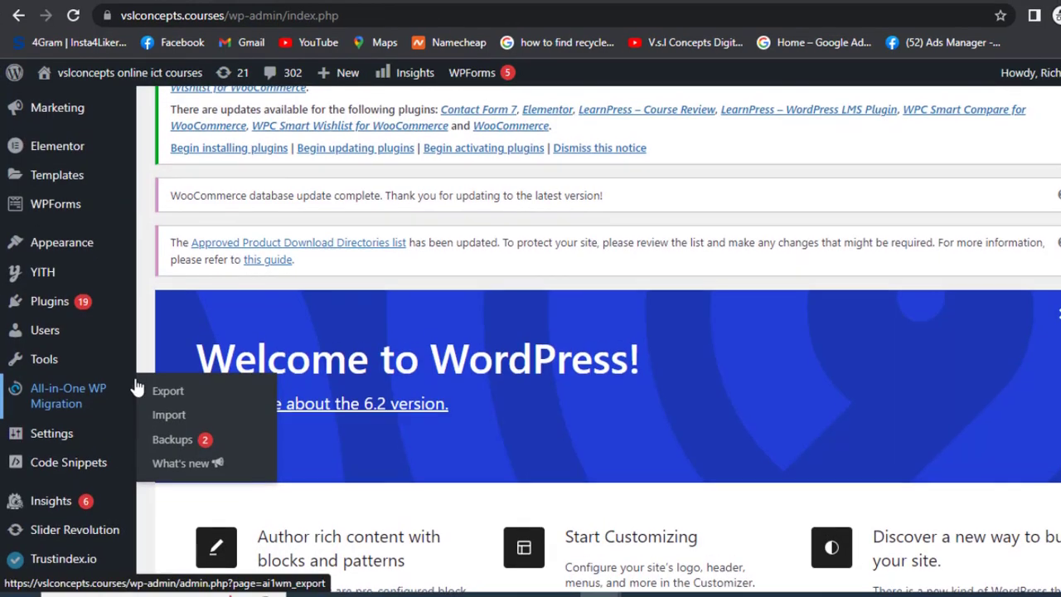
scroll(132, 386, up, 1)
mouse_move(71, 328)
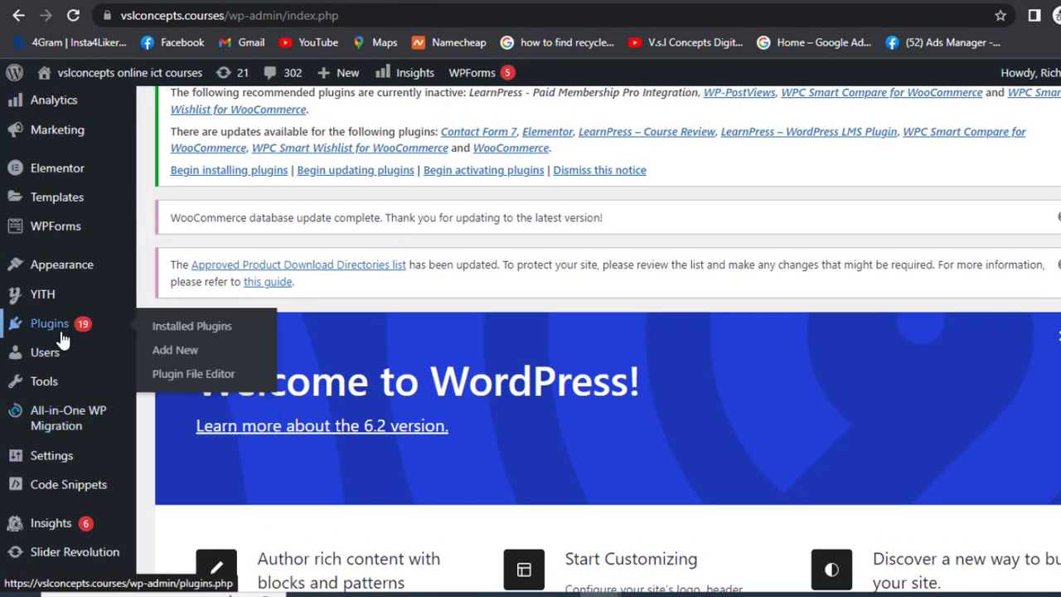
click(179, 352)
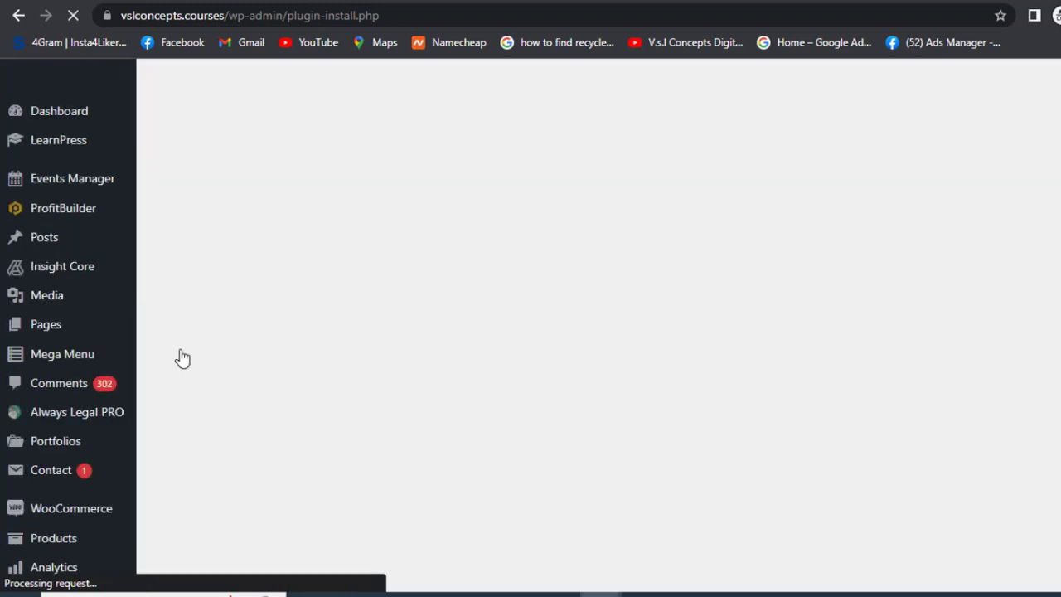
Step: Search the plugins for GA Google Analytics, and install and activate the GA Google Analytics – Connect Google Analytics to WordPress plugin
scroll(476, 403, down, 3)
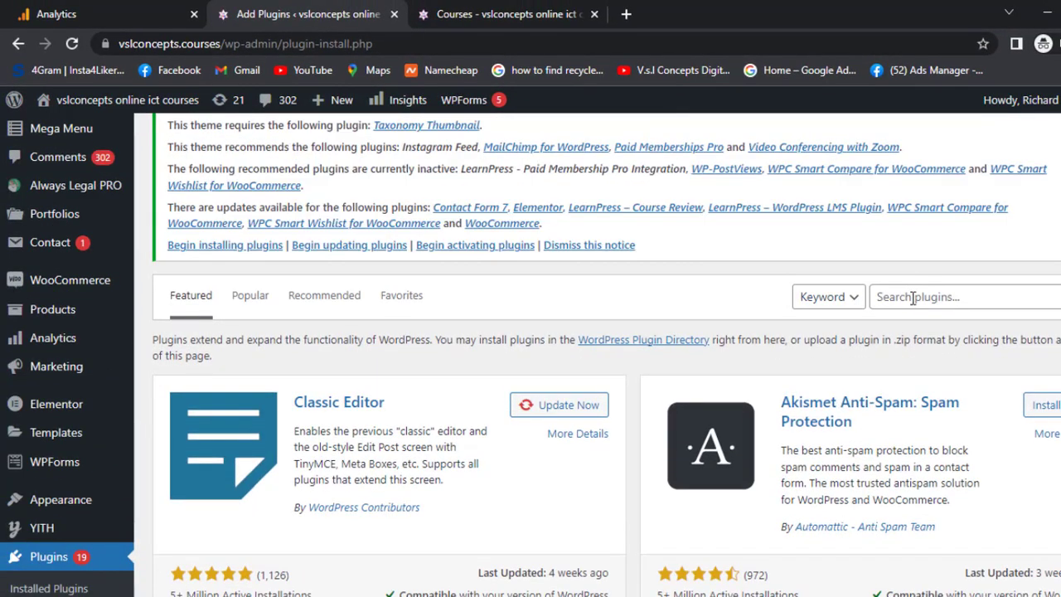
click(907, 295)
key(ctrl+v)
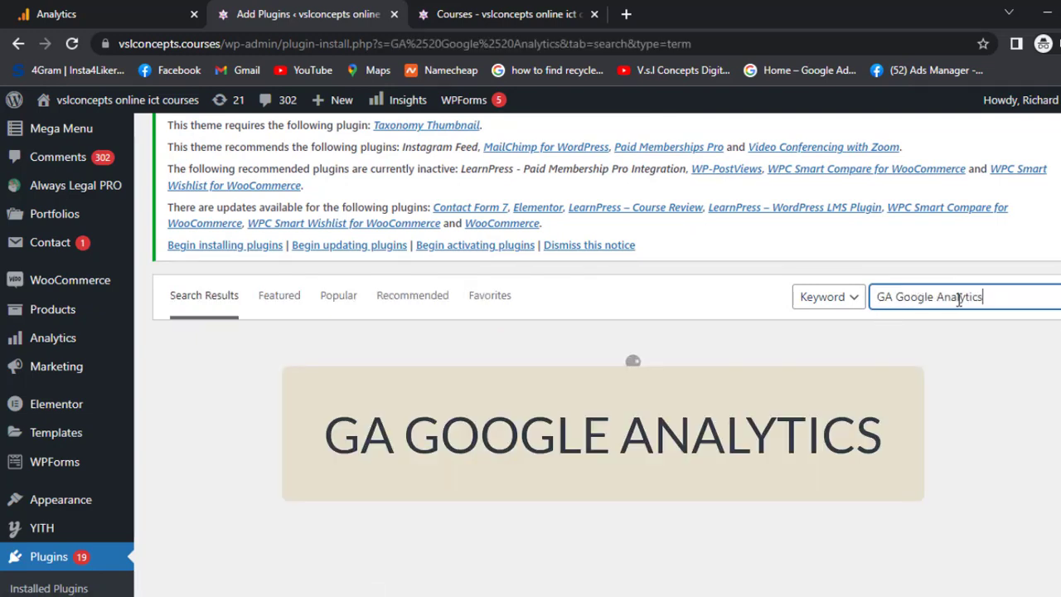
scroll(960, 302, down, 1)
scroll(960, 303, down, 3)
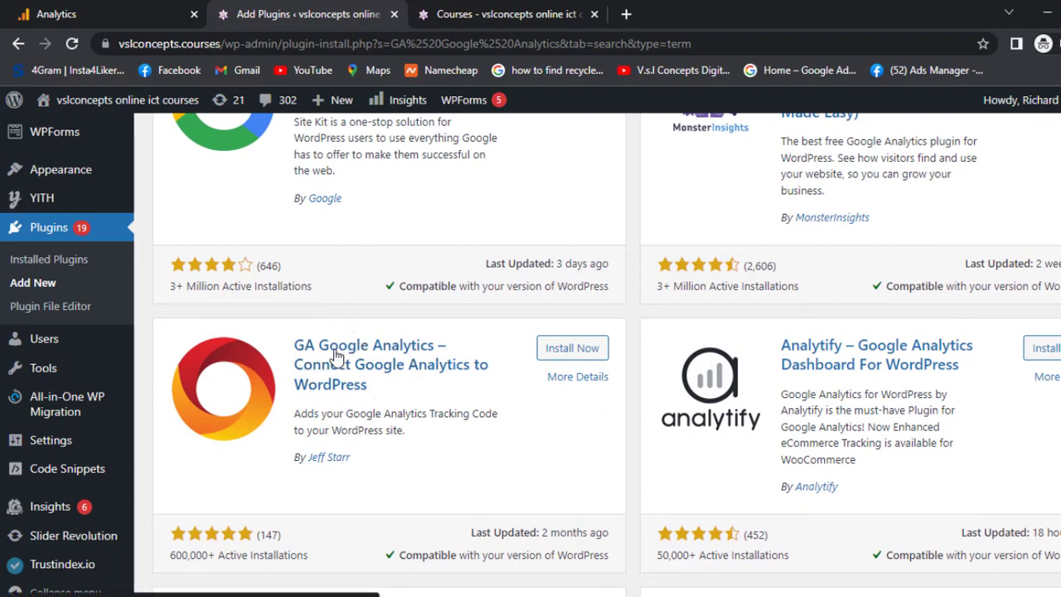
click(568, 349)
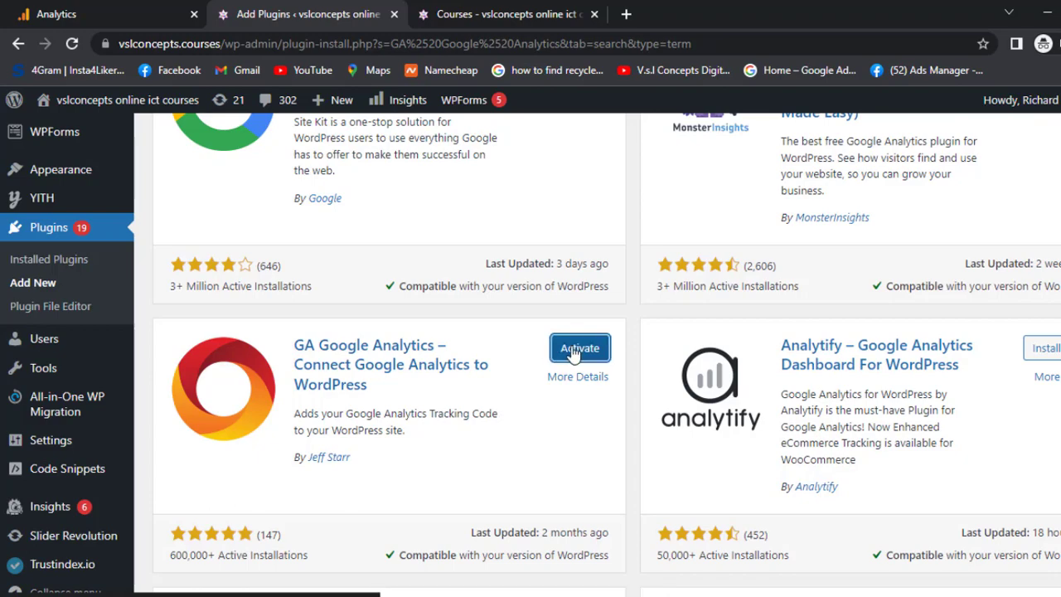
click(573, 352)
Step: Find GA Google Analytics among the installed plugins and open its settings
scroll(572, 354, down, 5)
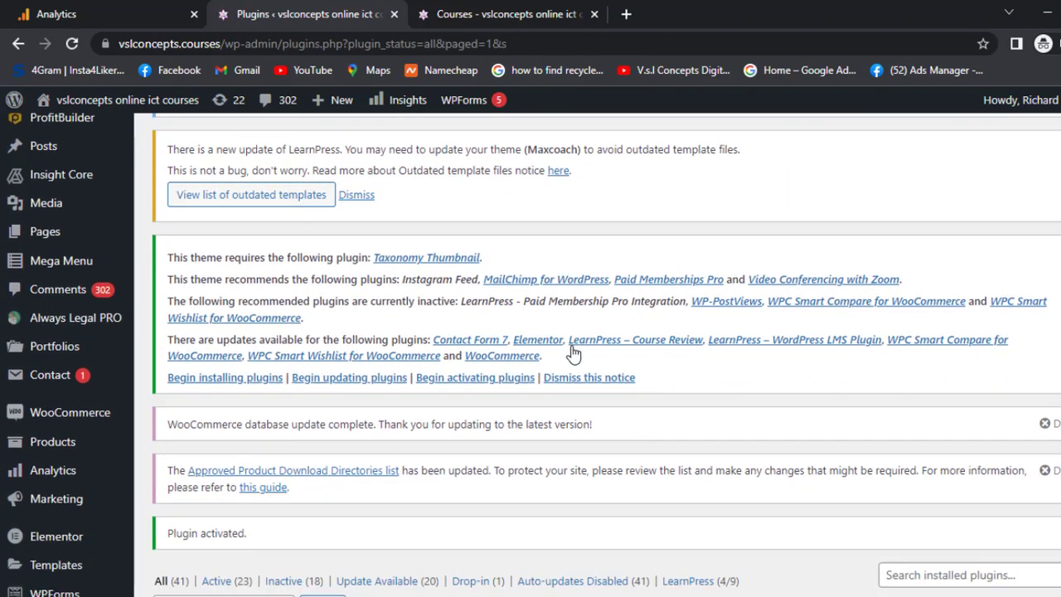
scroll(574, 354, down, 7)
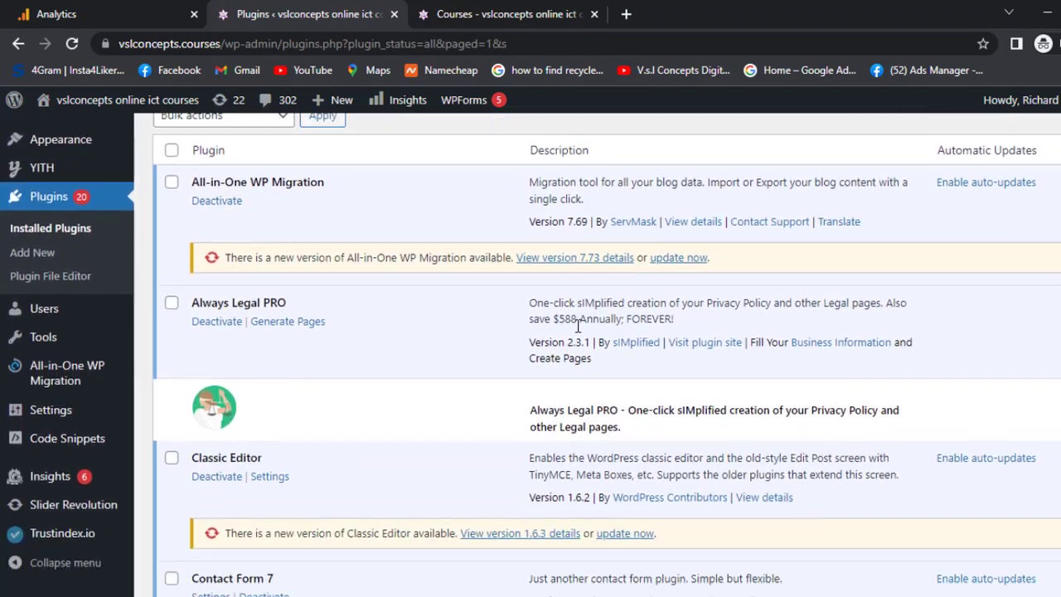
scroll(577, 326, down, 7)
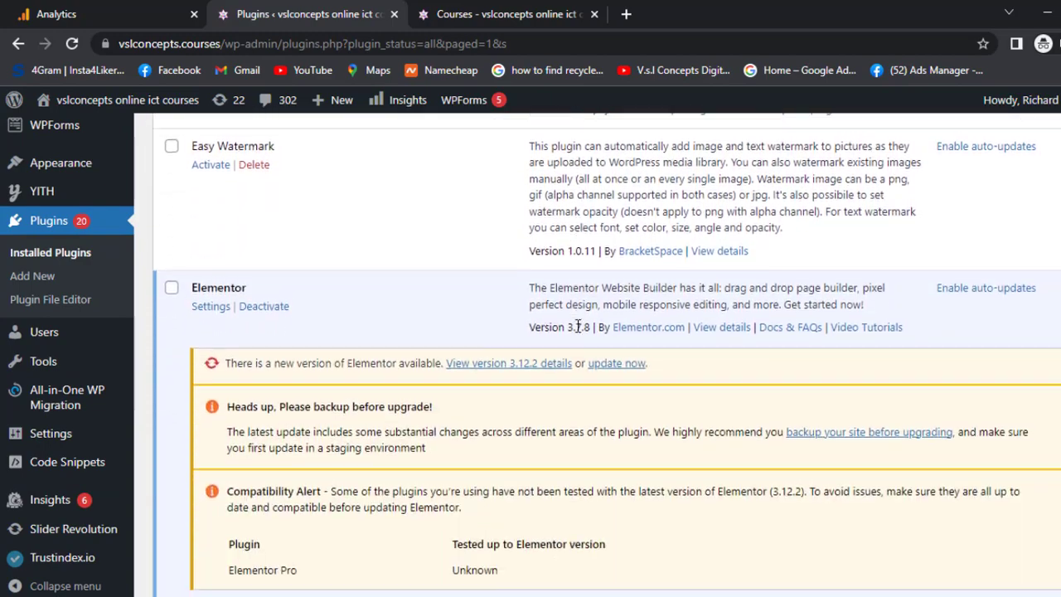
scroll(577, 325, down, 4)
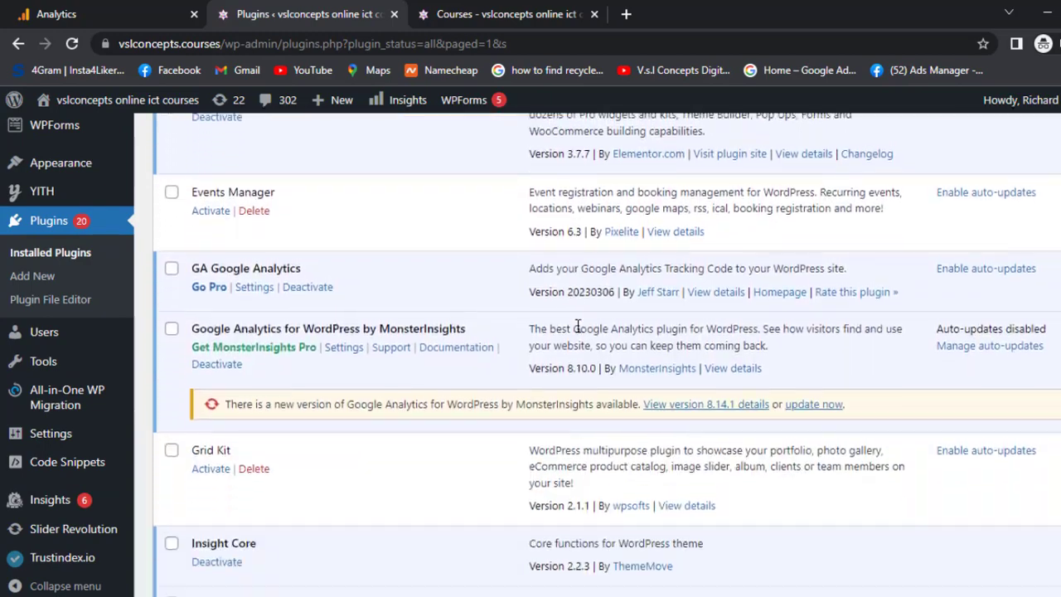
click(253, 276)
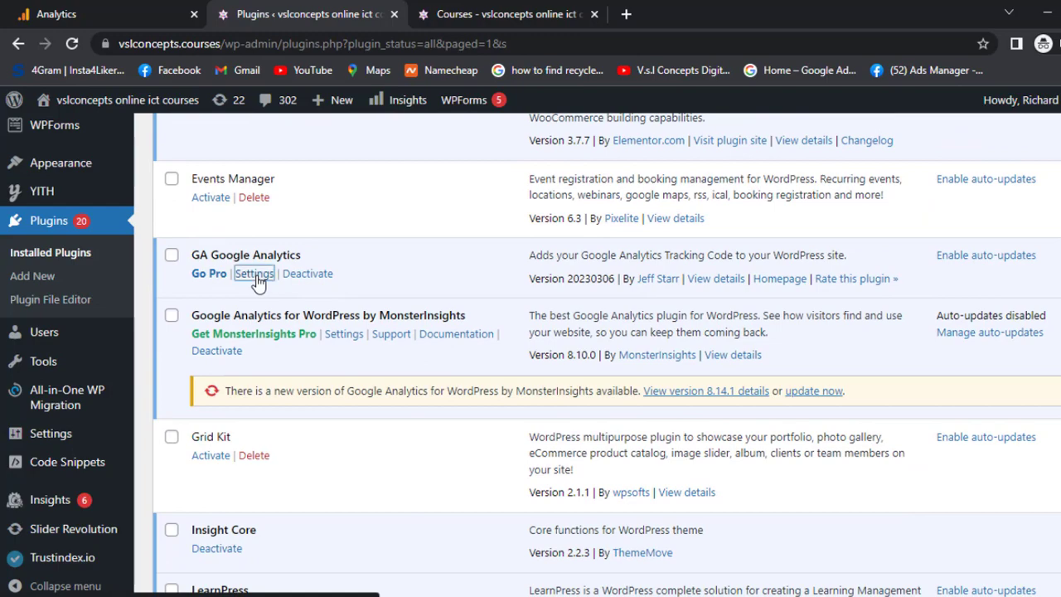
Step: Expand the Plugin Settings section of GA Google Analytics and locate the GA Tracking ID field
scroll(605, 336, down, 8)
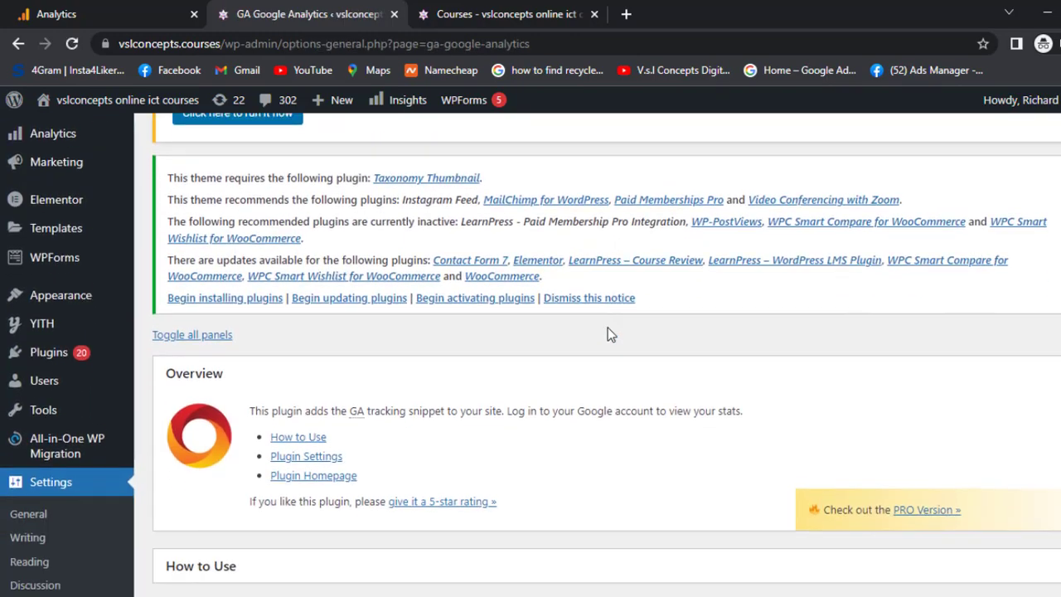
scroll(607, 334, down, 1)
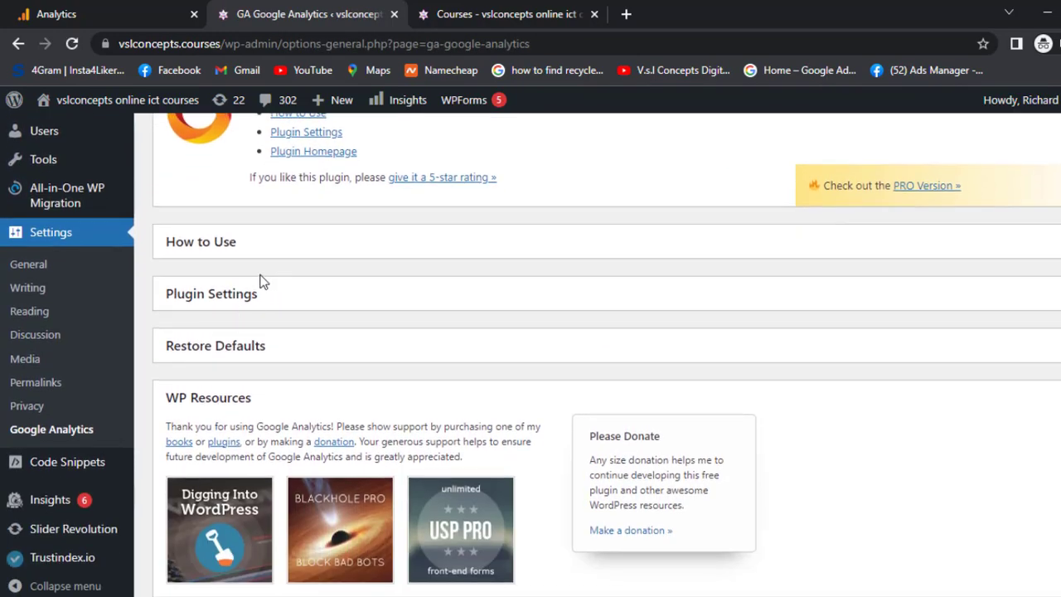
click(244, 306)
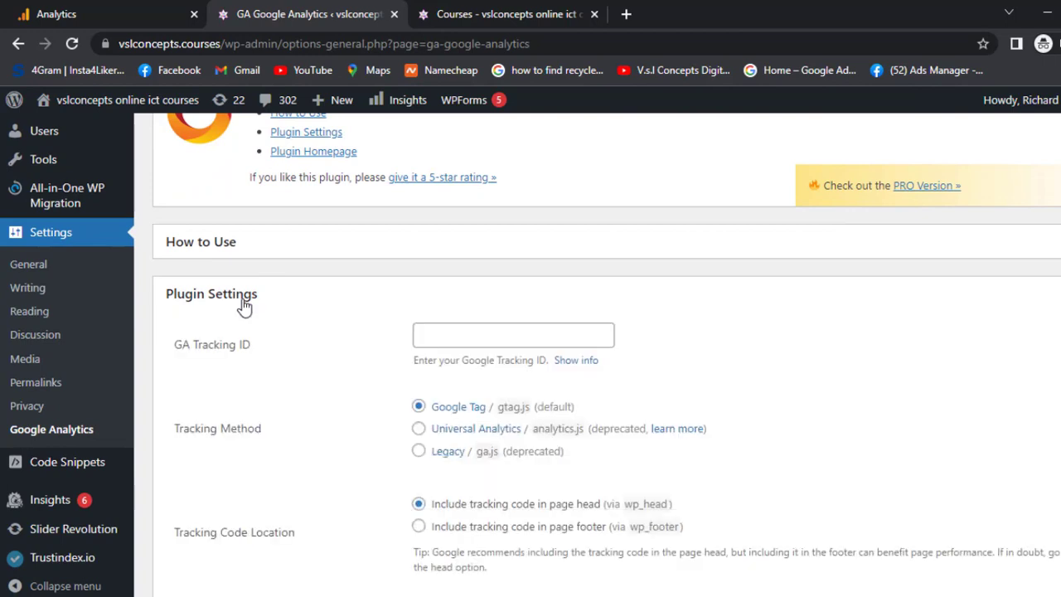
scroll(357, 326, down, 1)
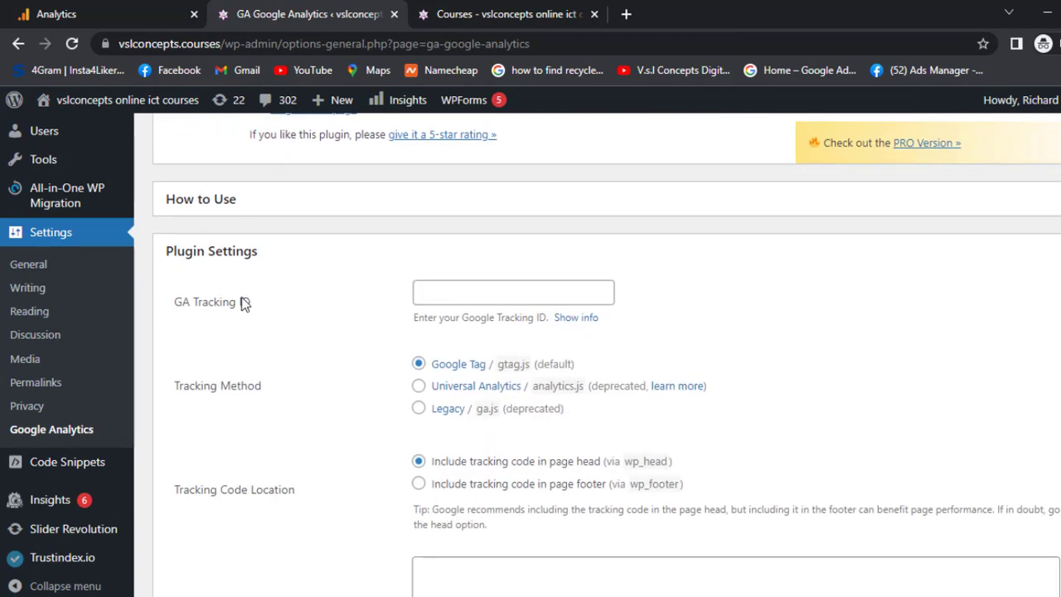
drag(175, 311, 255, 323)
click(255, 323)
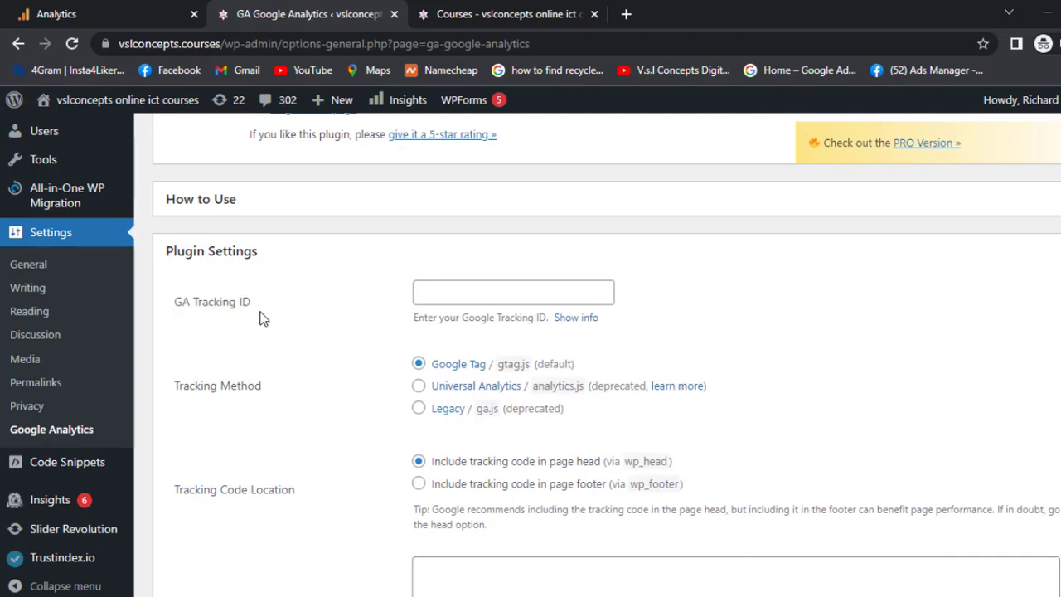
Step: Switch back to Google Analytics, close the installation instructions and copy the web stream's Measurement ID
click(153, 15)
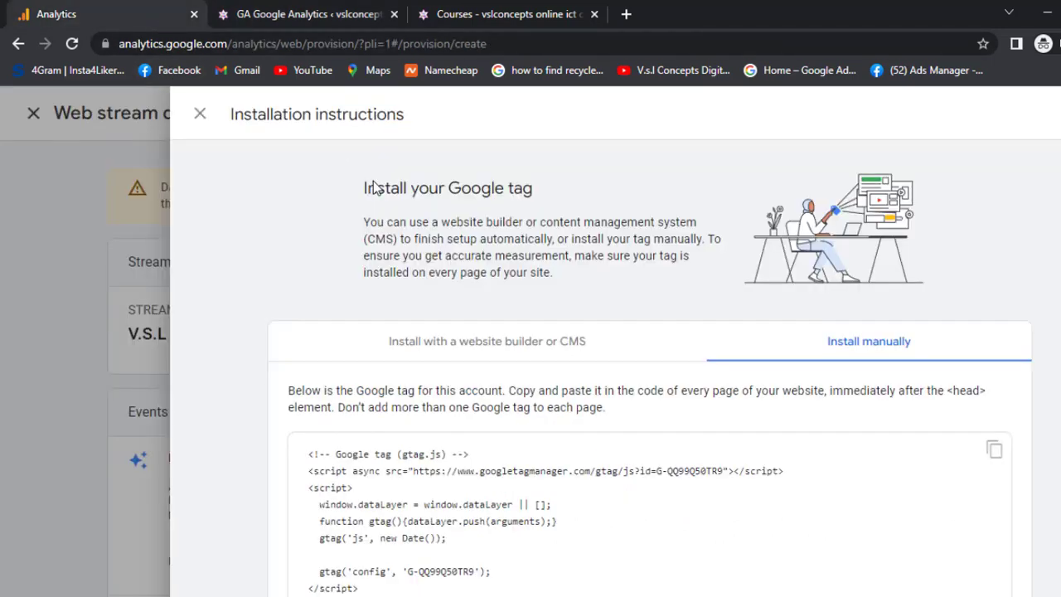
click(199, 114)
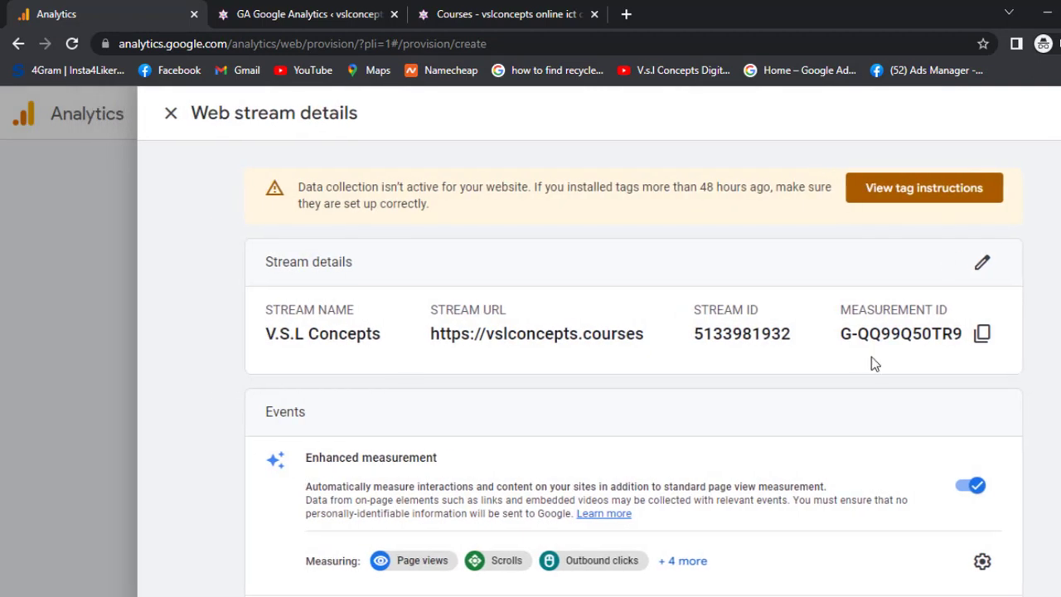
drag(846, 309, 922, 309)
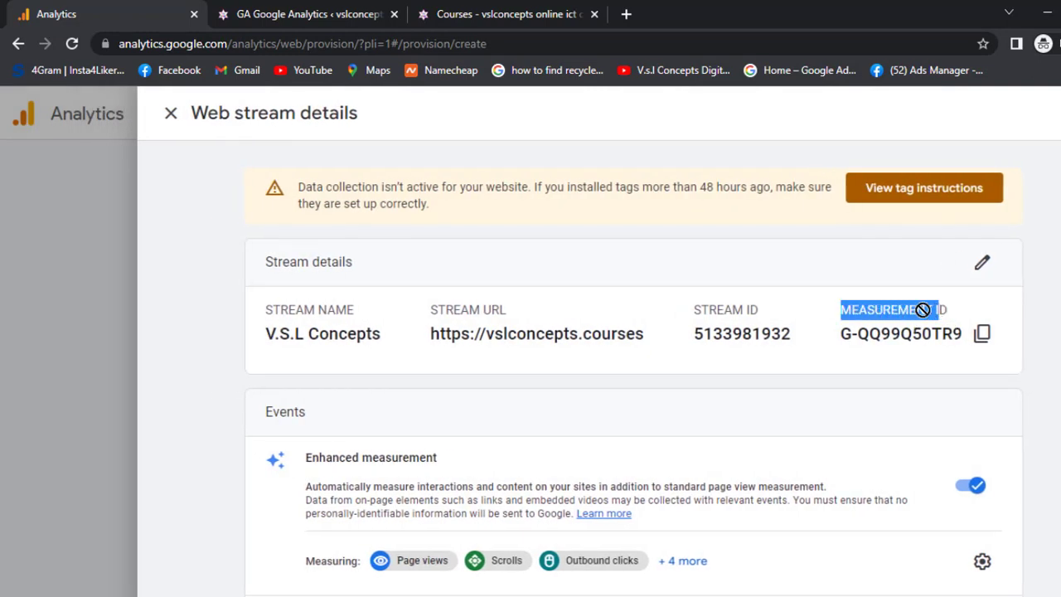
click(981, 335)
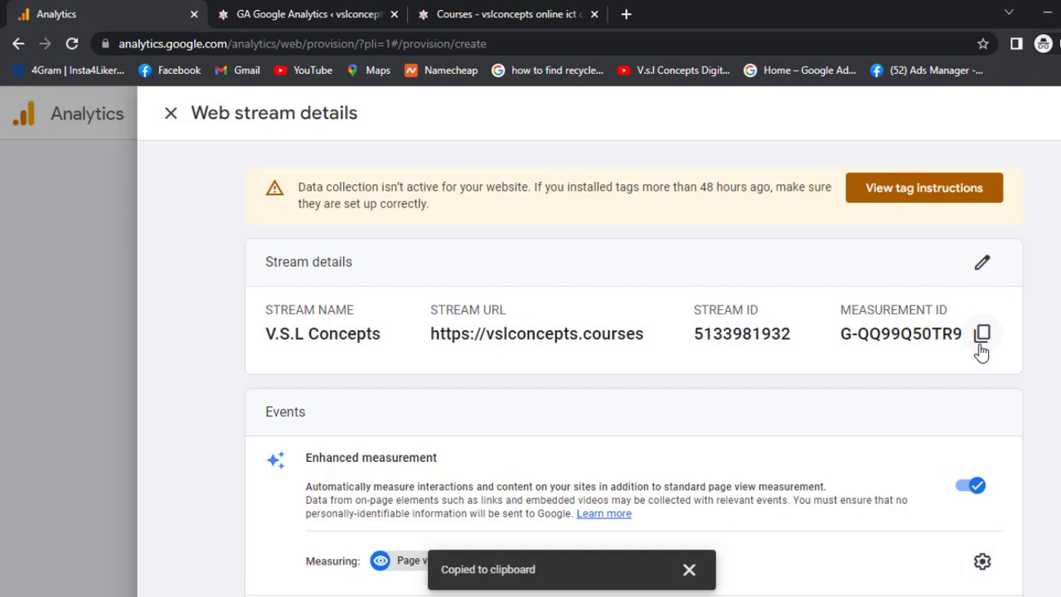
Step: Return to the WordPress plugin settings and paste the copied Measurement ID as the GA Tracking ID
click(354, 12)
click(455, 298)
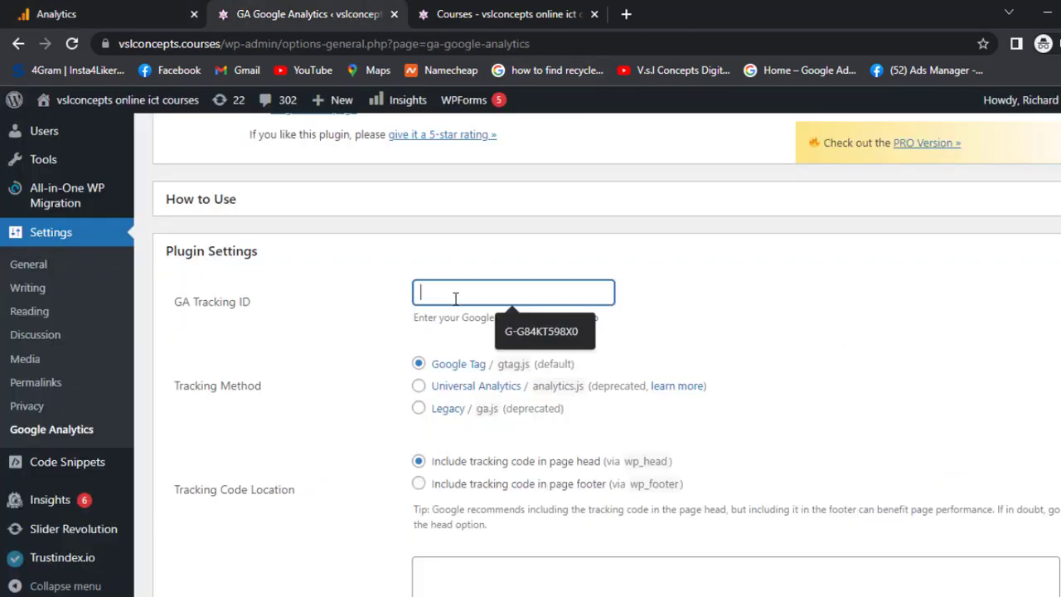
key(ctrl+v)
Step: Go back to Google Analytics, show the manual tag installation instructions and copy the Google tag code for the Custom Tracker Objects field
scroll(578, 342, down, 2)
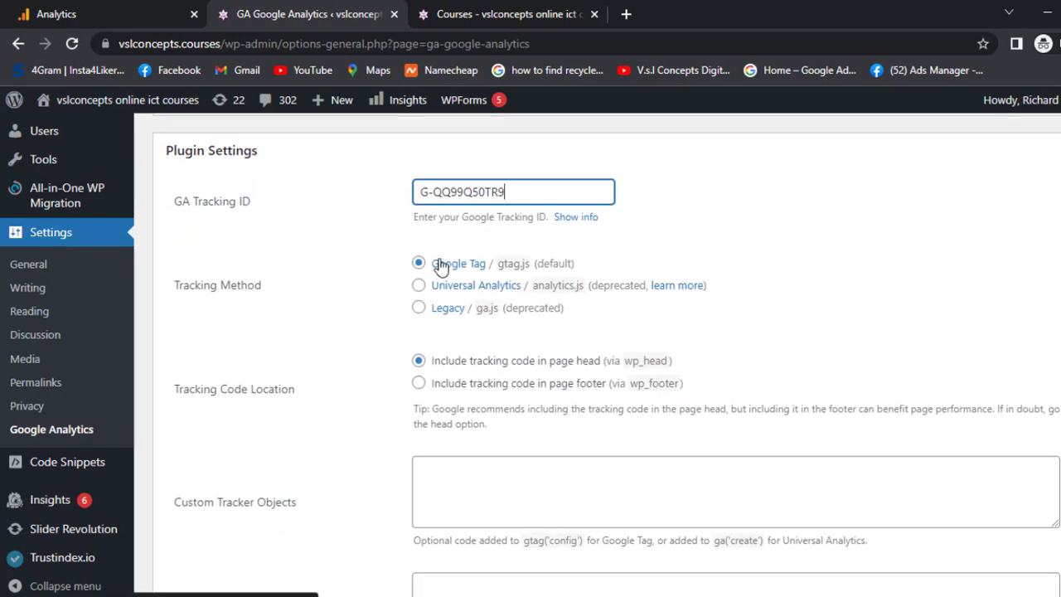
scroll(304, 377, down, 1)
scroll(304, 380, down, 1)
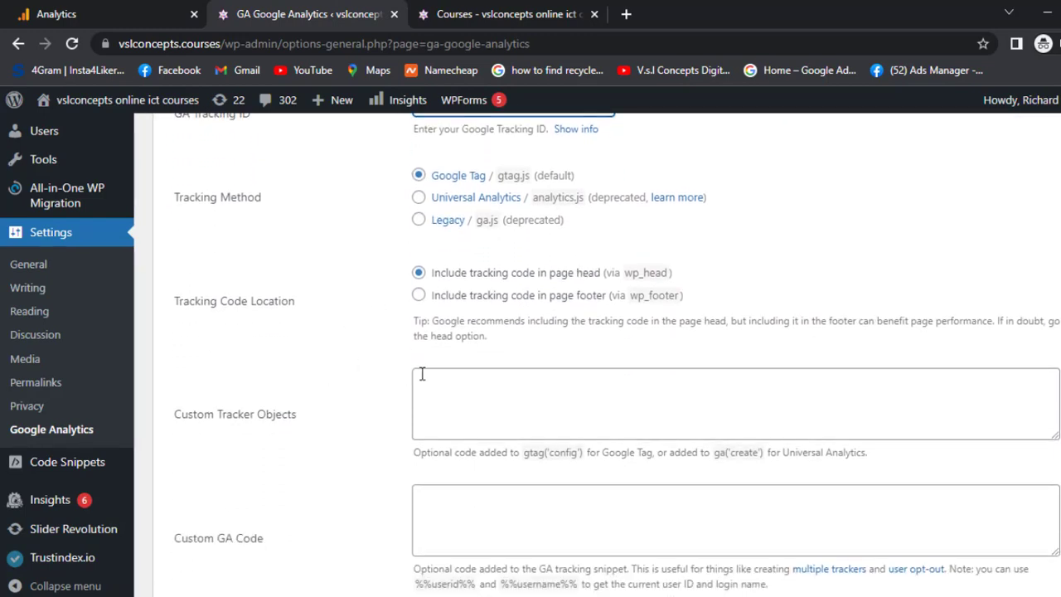
click(450, 385)
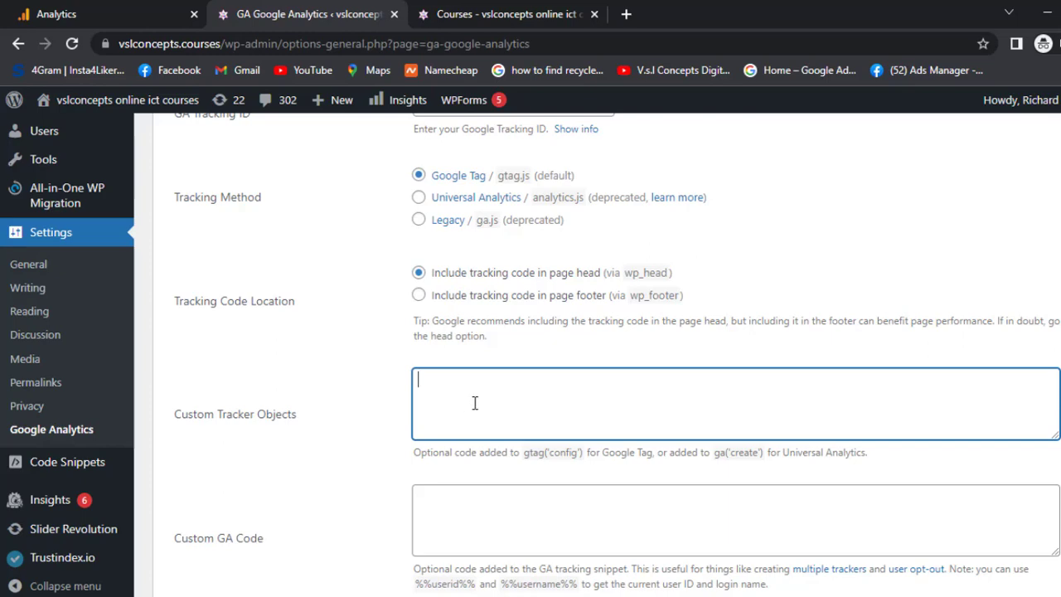
click(80, 14)
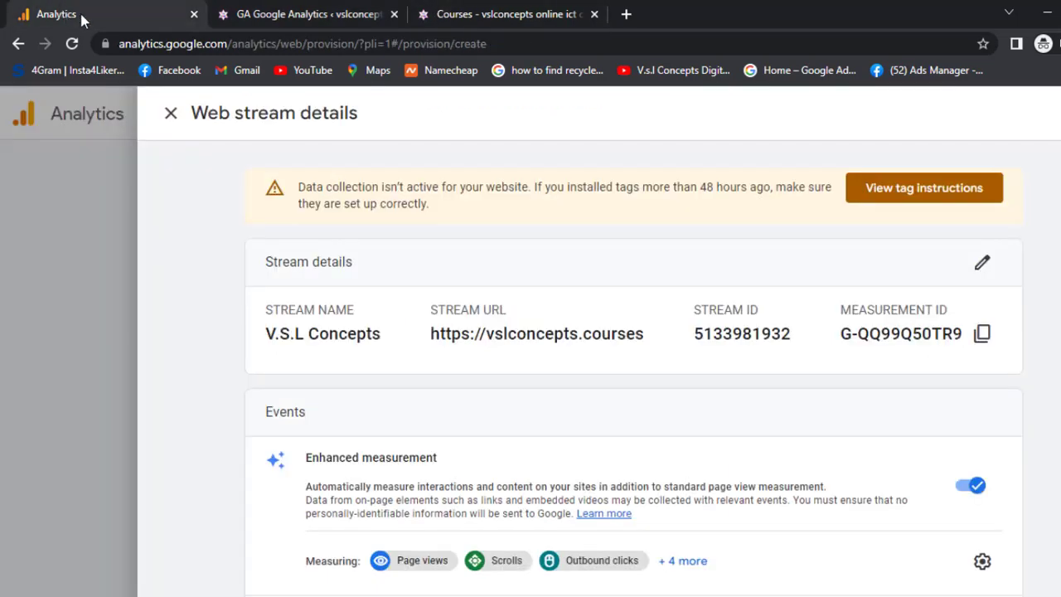
click(871, 202)
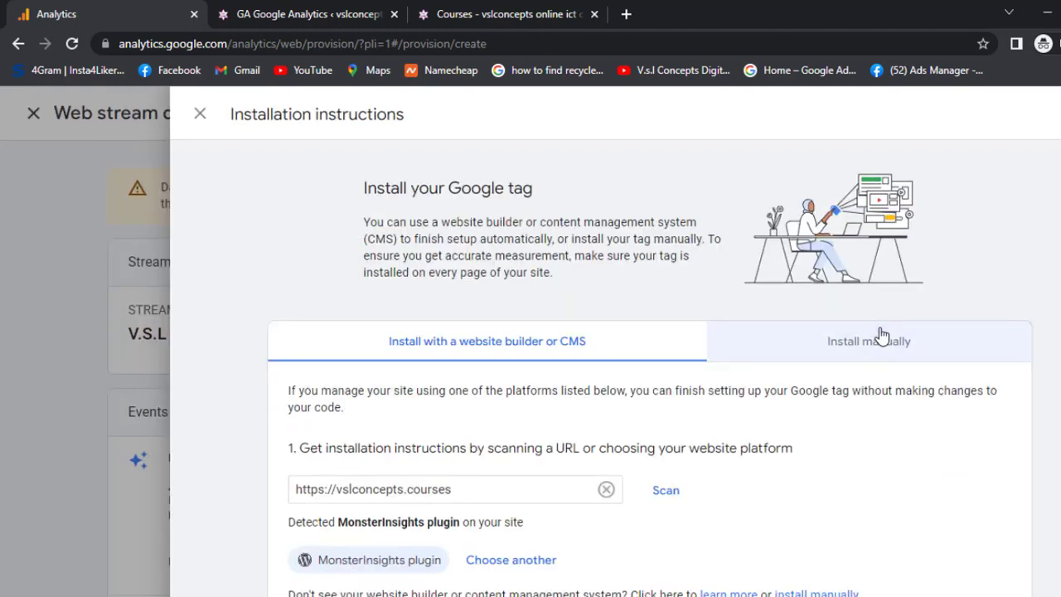
click(878, 270)
scroll(882, 335, down, 1)
click(995, 332)
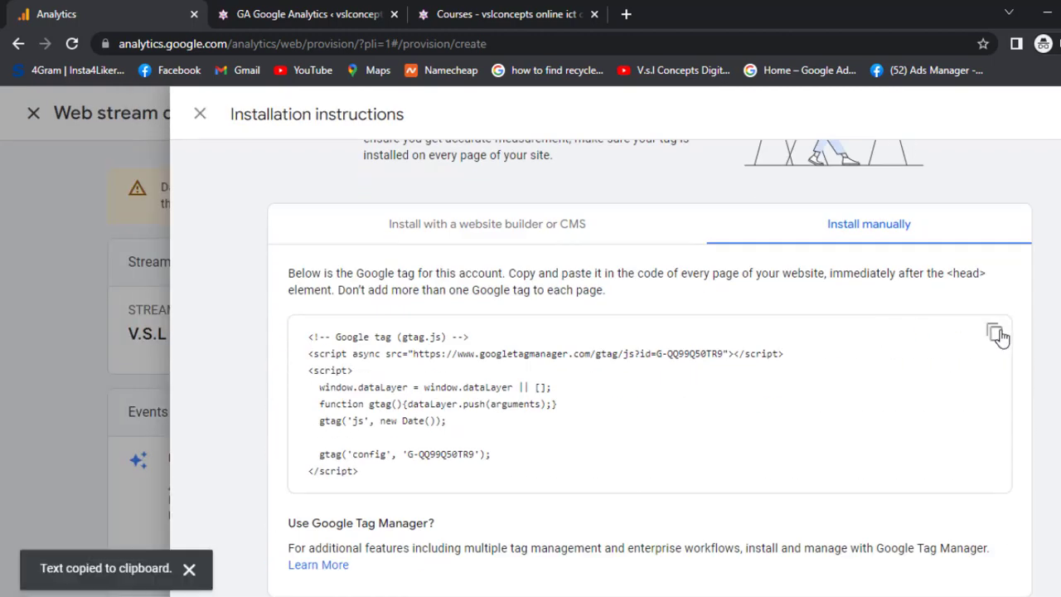
Step: In the WordPress plugin settings, paste the Google tag code into Custom Tracker Objects and check it from its first line
click(371, 8)
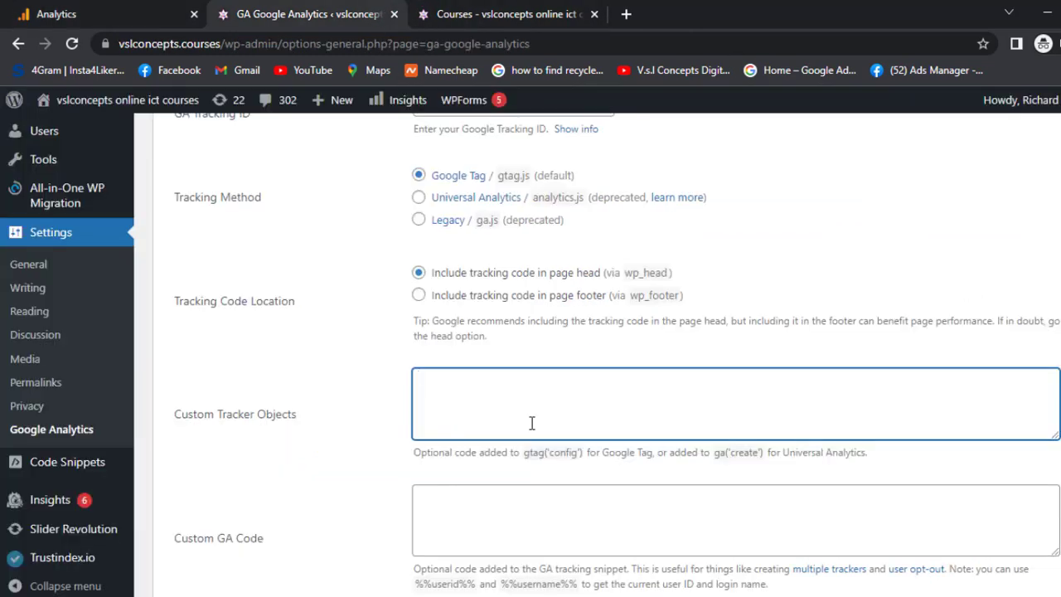
key(ctrl+v)
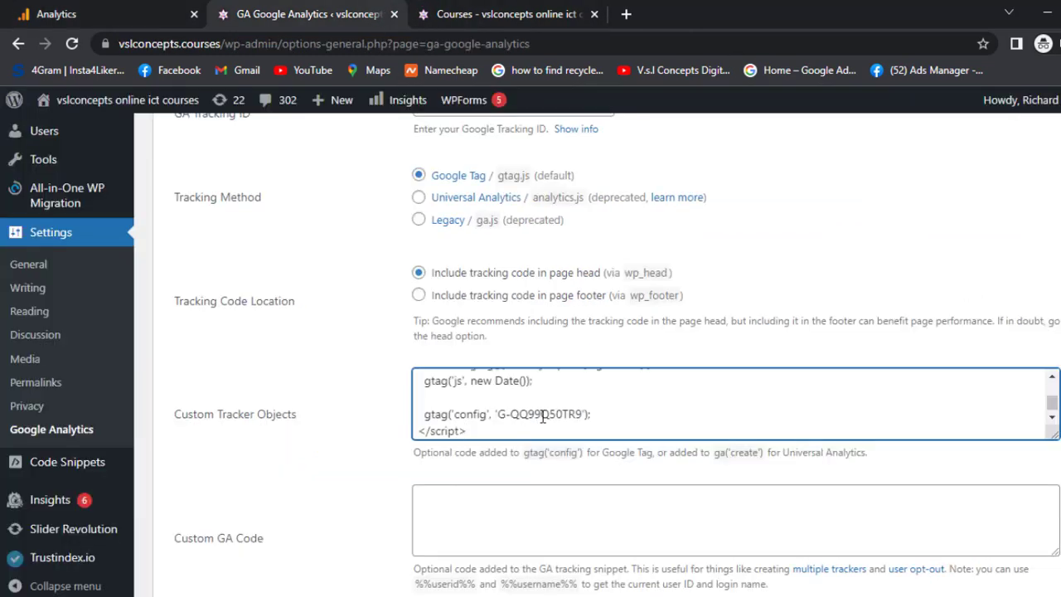
key(Up)
key(Up)
key(Up)
key(Up)
key(Up)
key(Up)
key(Up)
key(Up)
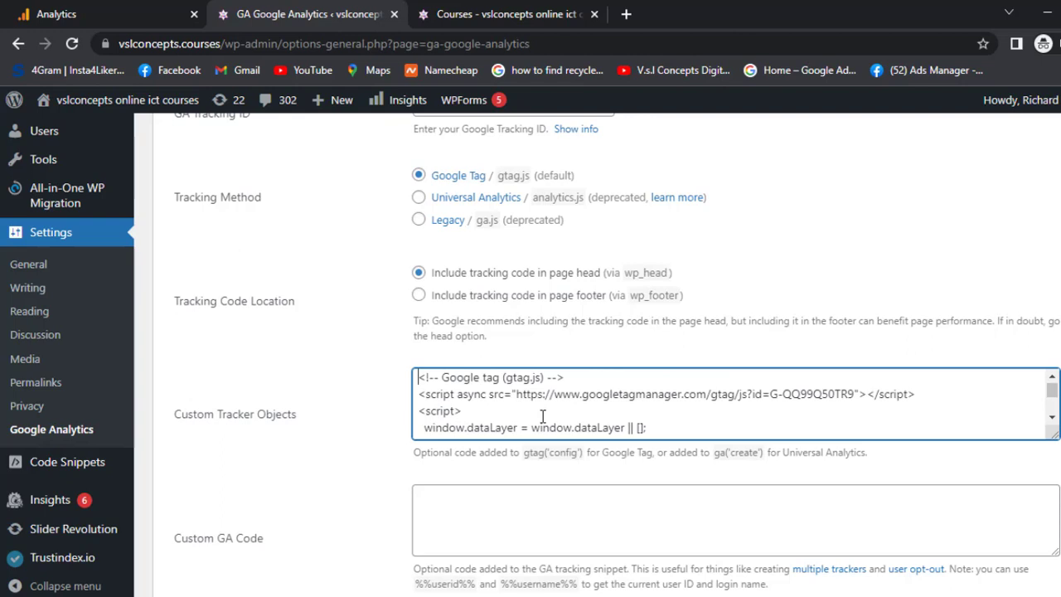
Step: Save the changes to the GA Google Analytics plugin settings
click(339, 448)
scroll(341, 449, down, 5)
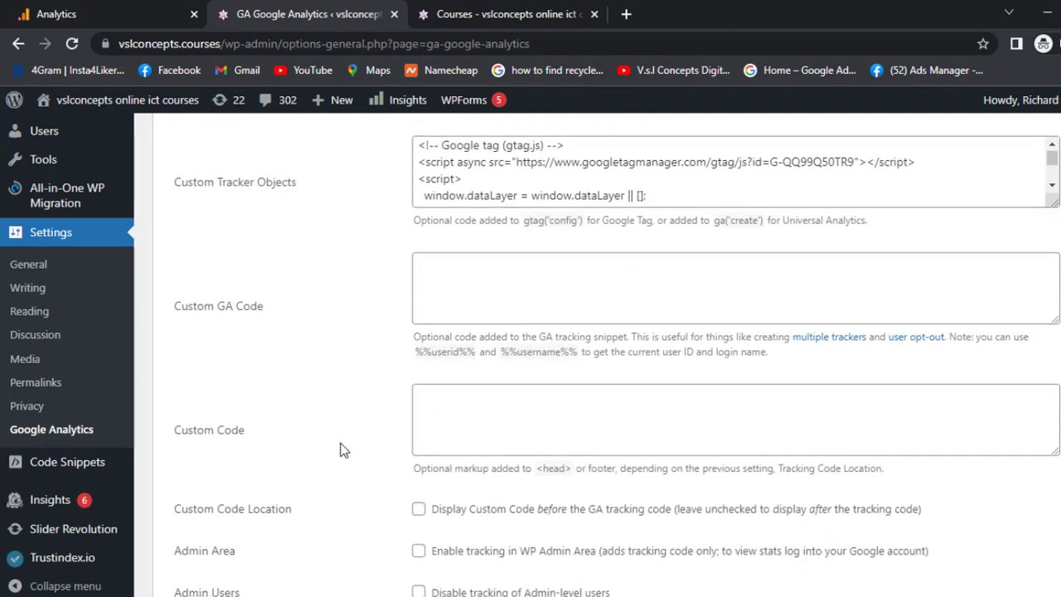
scroll(344, 450, down, 2)
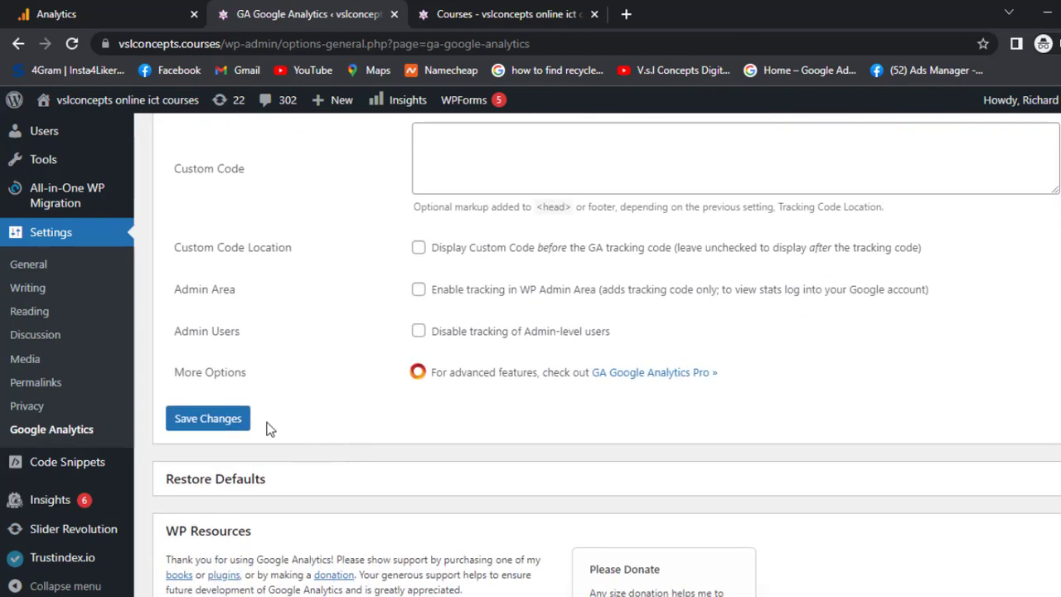
click(222, 420)
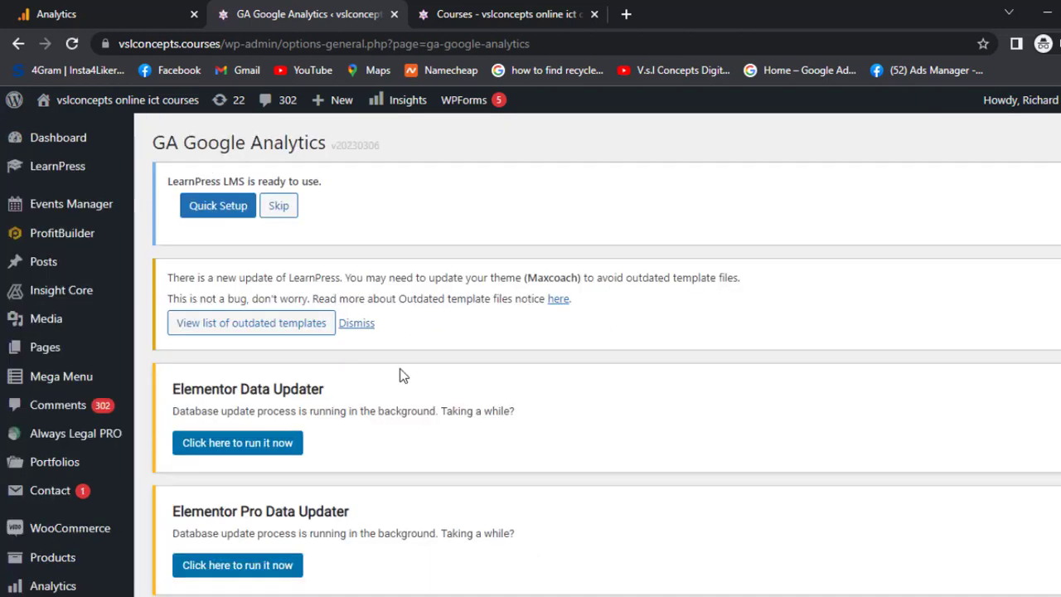
Step: Switch to Google Analytics, close the tag instructions and web stream details, and finish the data collection setup by continuing to Home
click(124, 24)
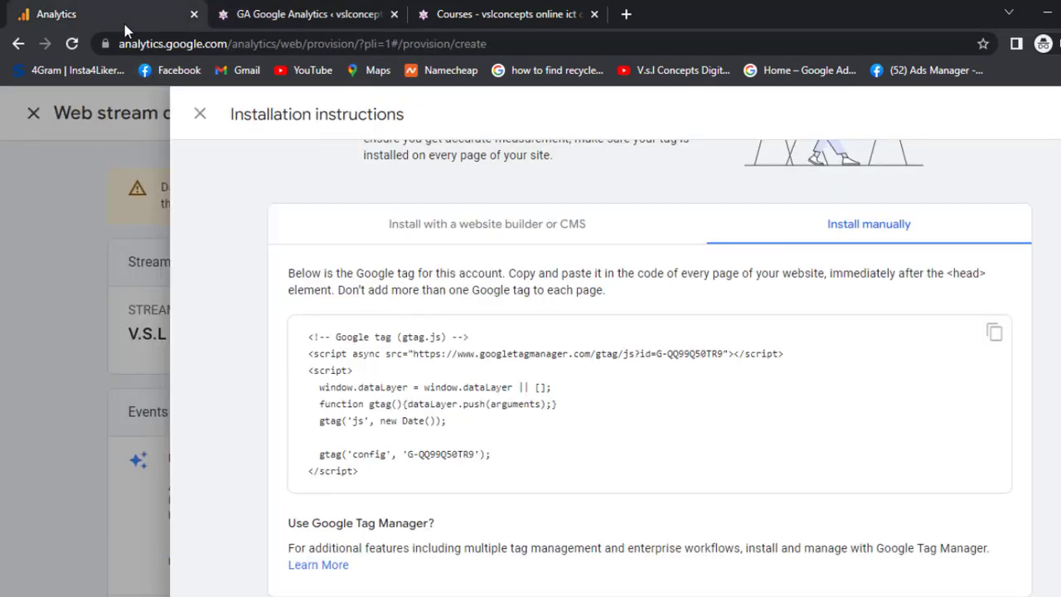
click(201, 114)
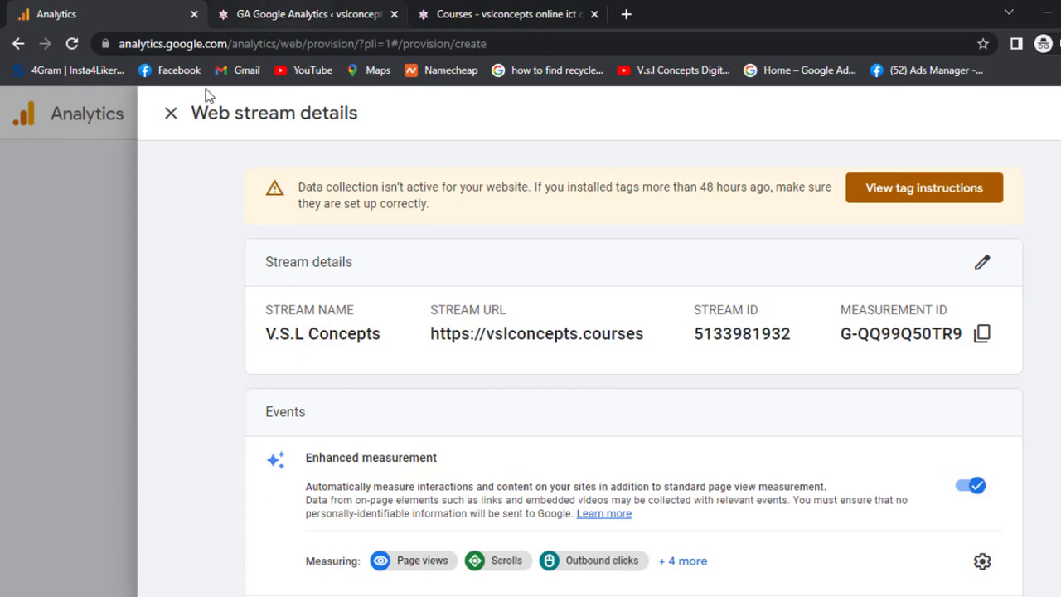
click(173, 113)
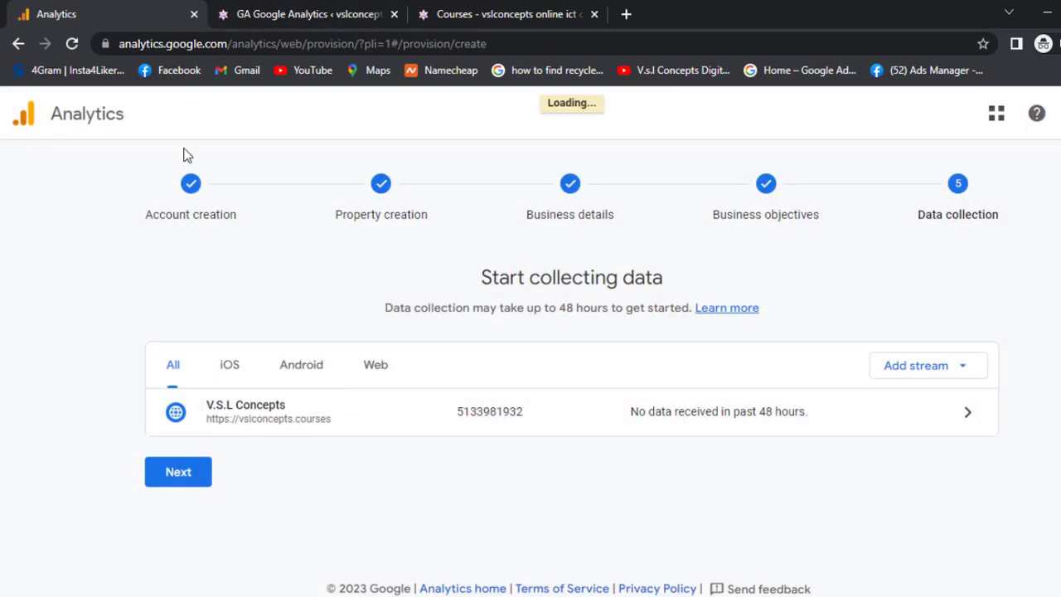
click(183, 470)
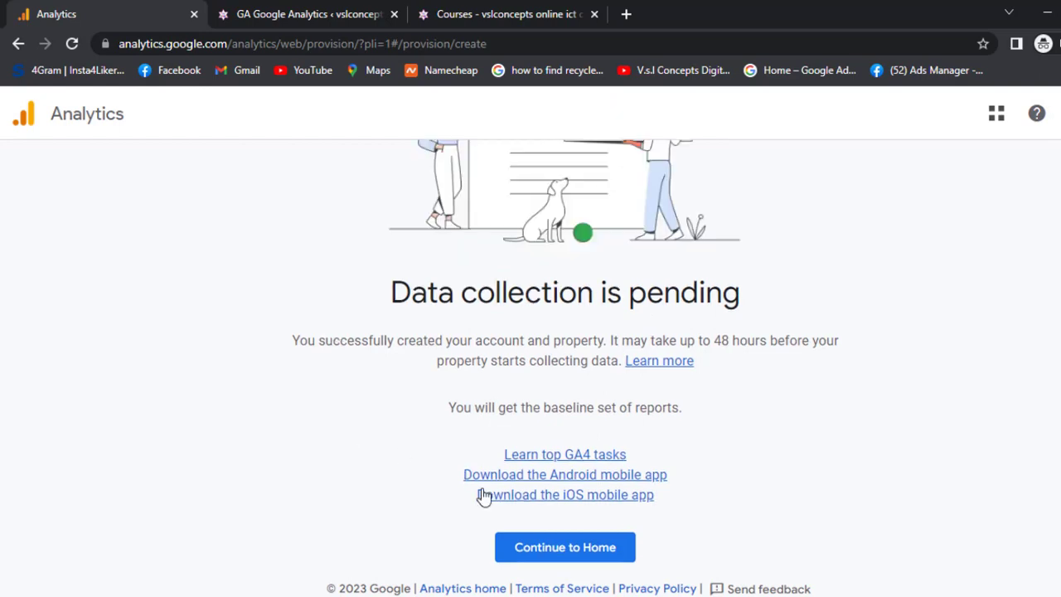
click(527, 549)
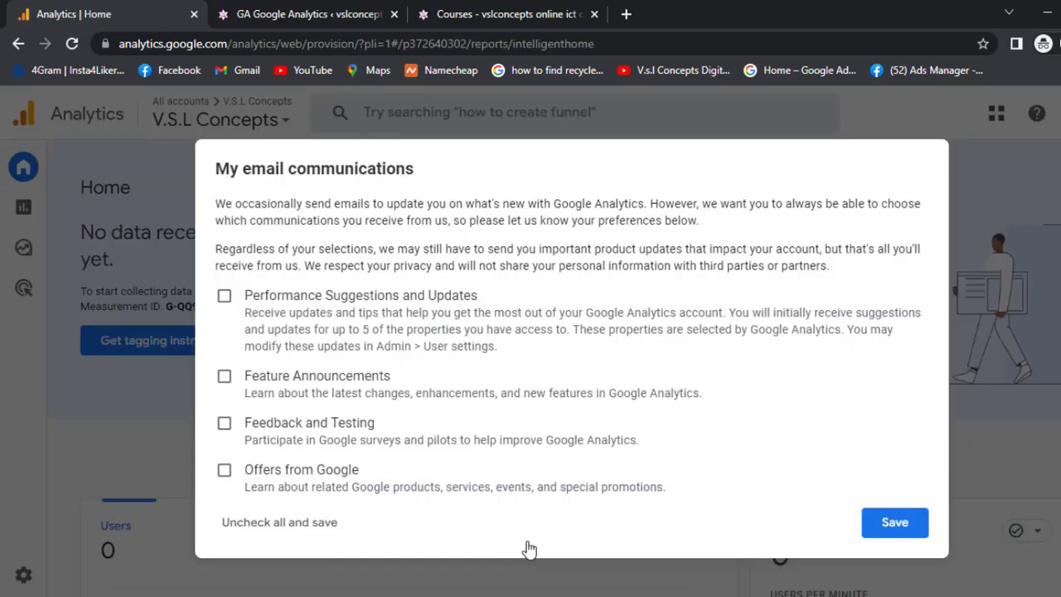
Step: Enable Performance Suggestions and Updates, Feature Announcements, Feedback and Testing, and Offers from Google, and save the email preferences
click(224, 298)
click(224, 377)
click(225, 424)
click(224, 470)
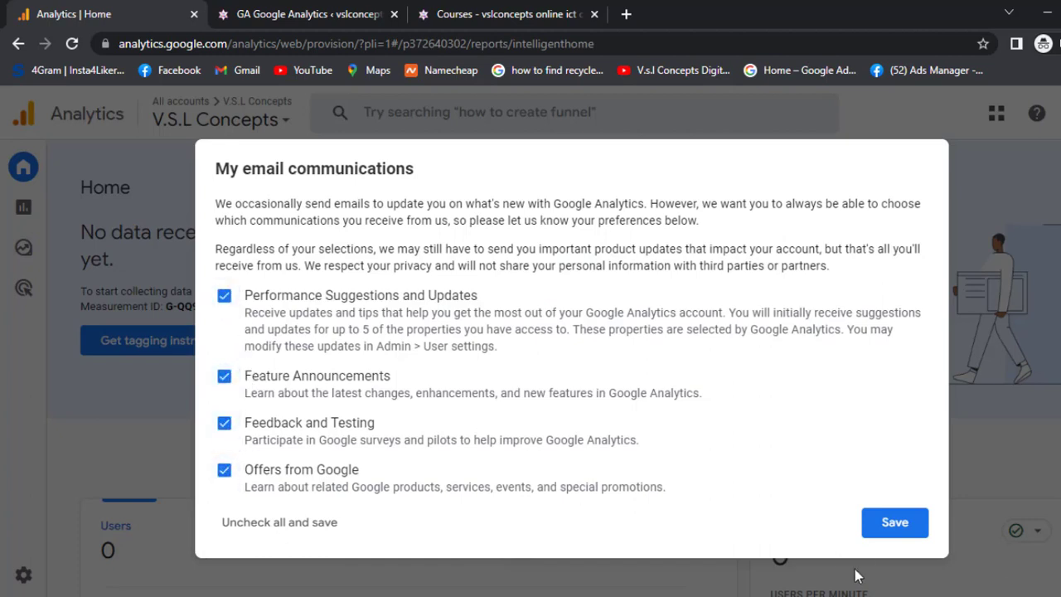
click(876, 534)
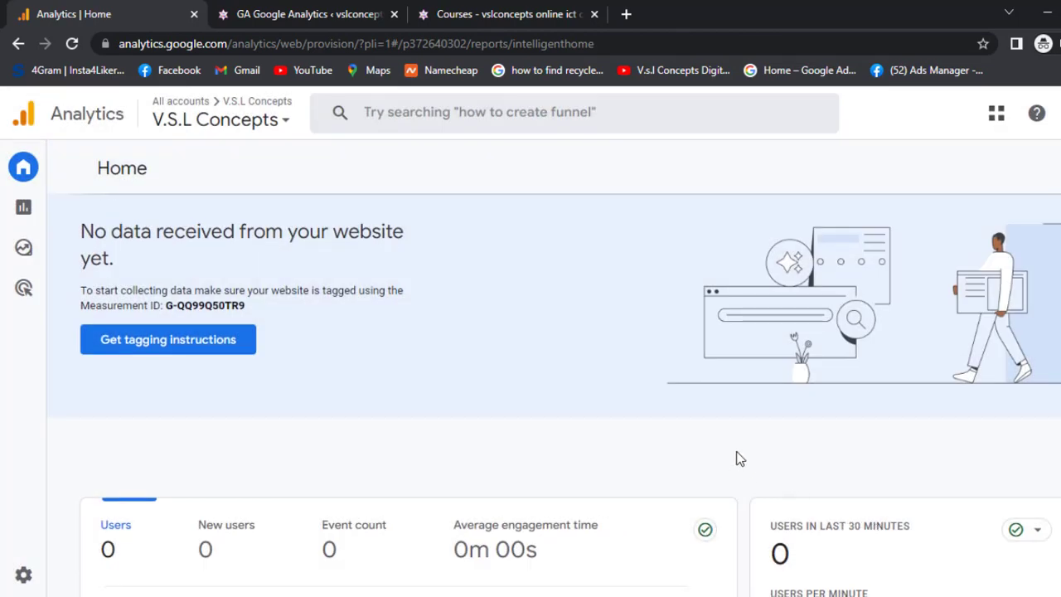
Step: Look over the Analytics Home page and Reports snapshot, and open the Realtime overview
scroll(740, 458, down, 2)
scroll(740, 458, up, 2)
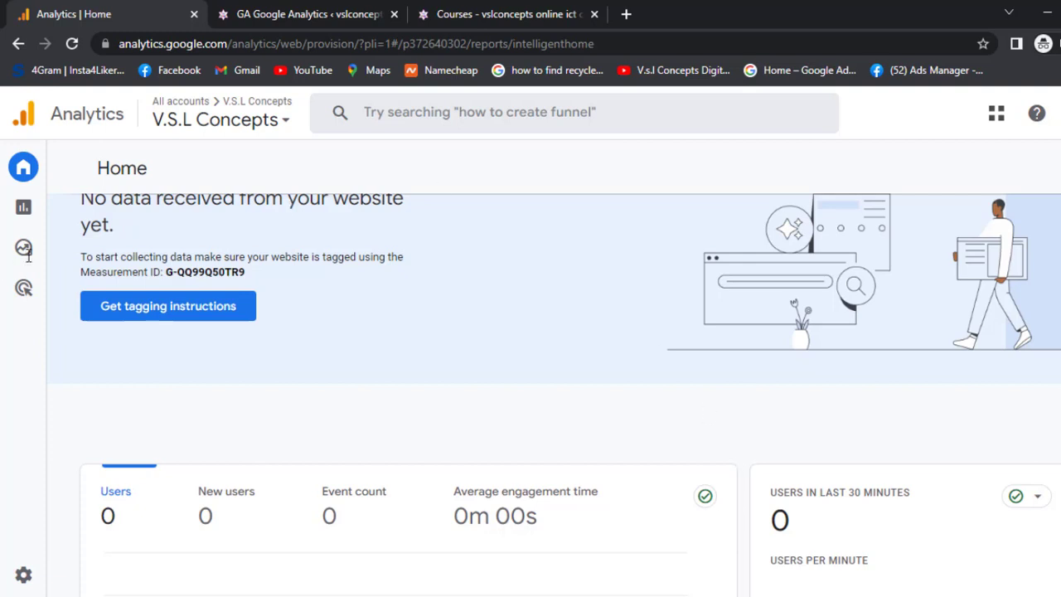
click(31, 208)
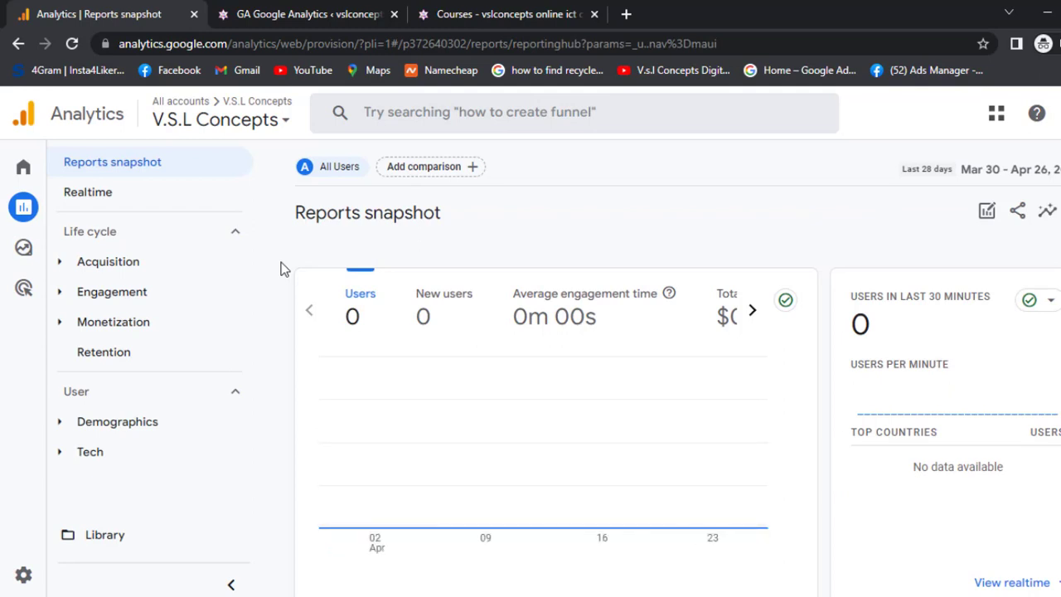
click(98, 199)
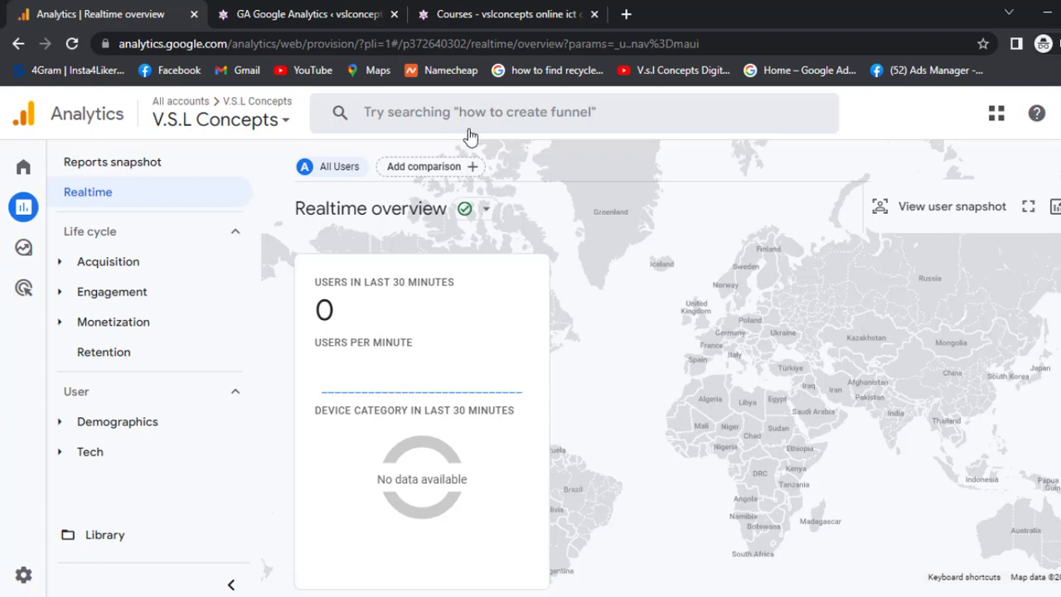
Step: Switch to the website's Courses page, browse its course listings and open the My Account page
click(489, 18)
scroll(489, 267, up, 5)
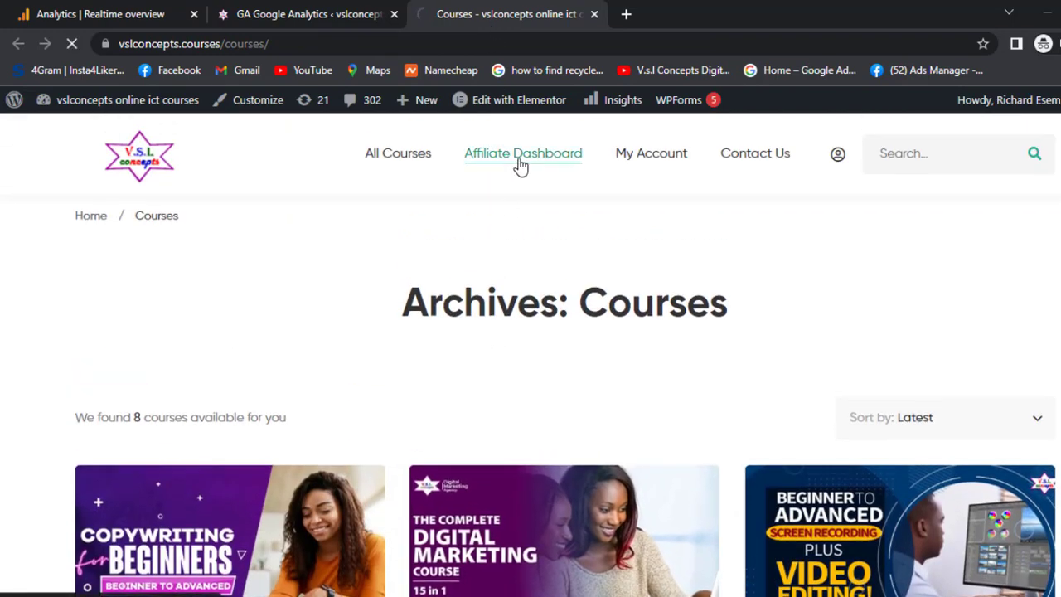
click(560, 165)
scroll(625, 524, down, 3)
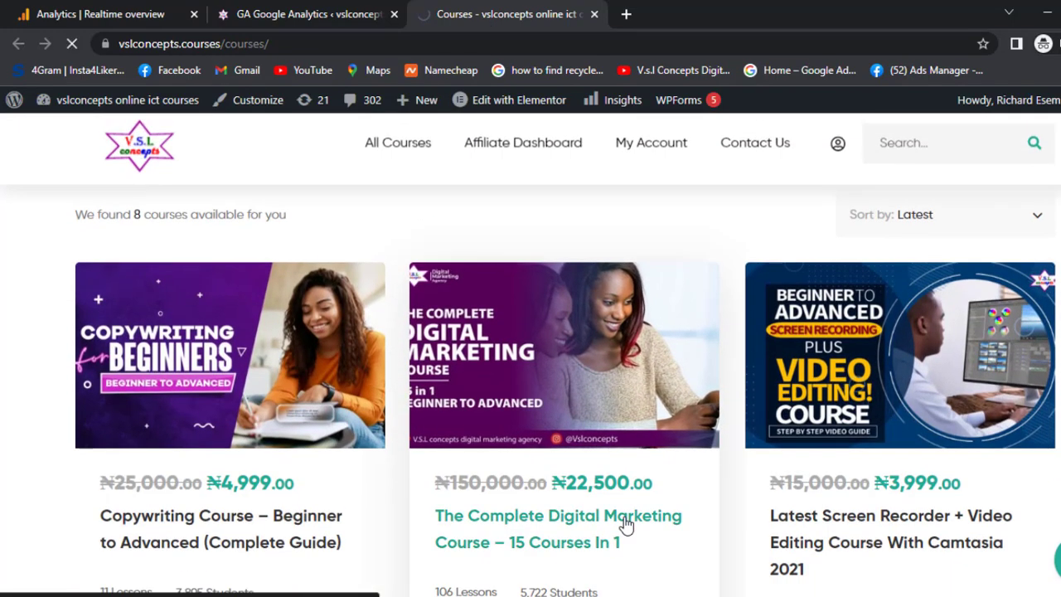
scroll(639, 262, down, 1)
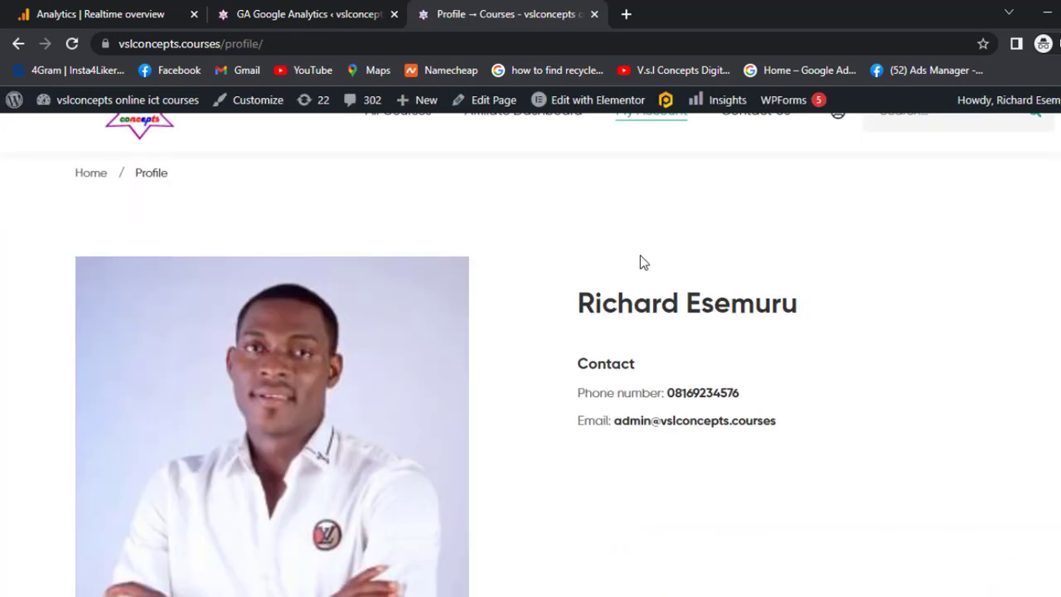
Step: Return to Google Analytics, reload the Realtime overview, and check the users in the last 30 minutes and their location on the map
scroll(640, 262, down, 4)
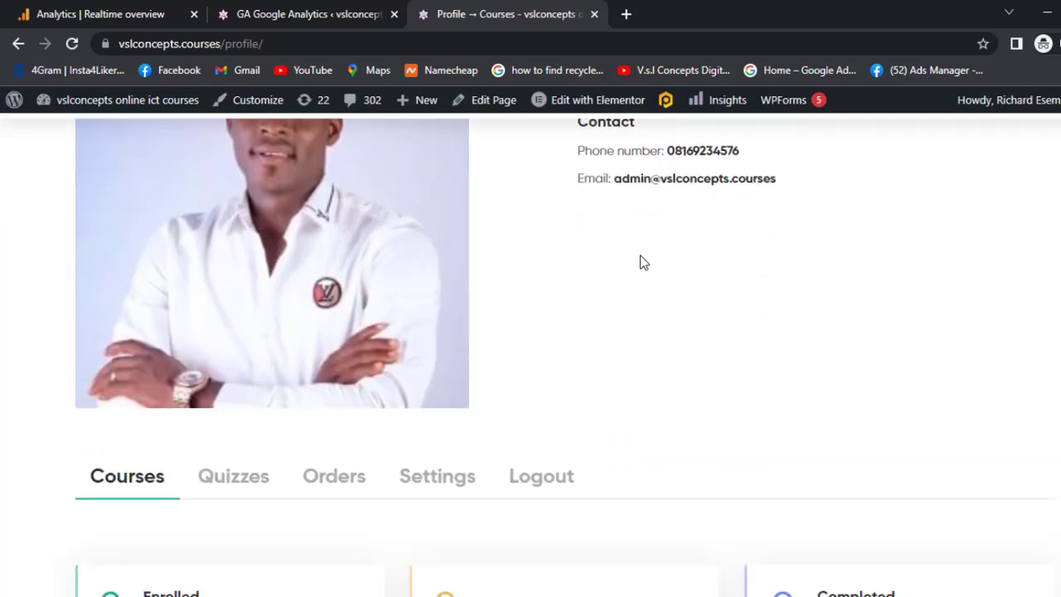
click(257, 16)
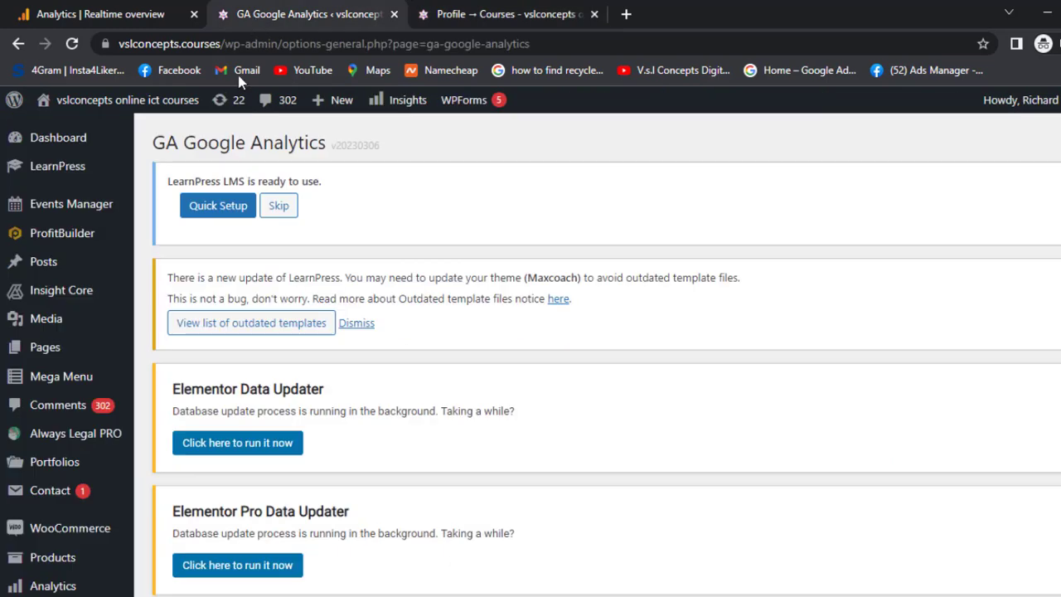
click(153, 24)
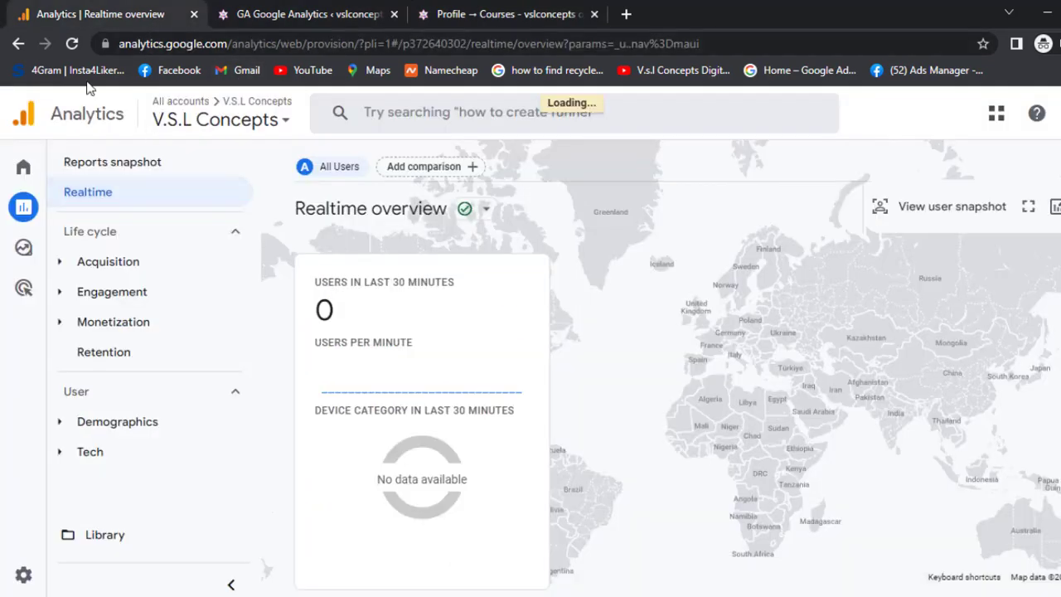
click(70, 48)
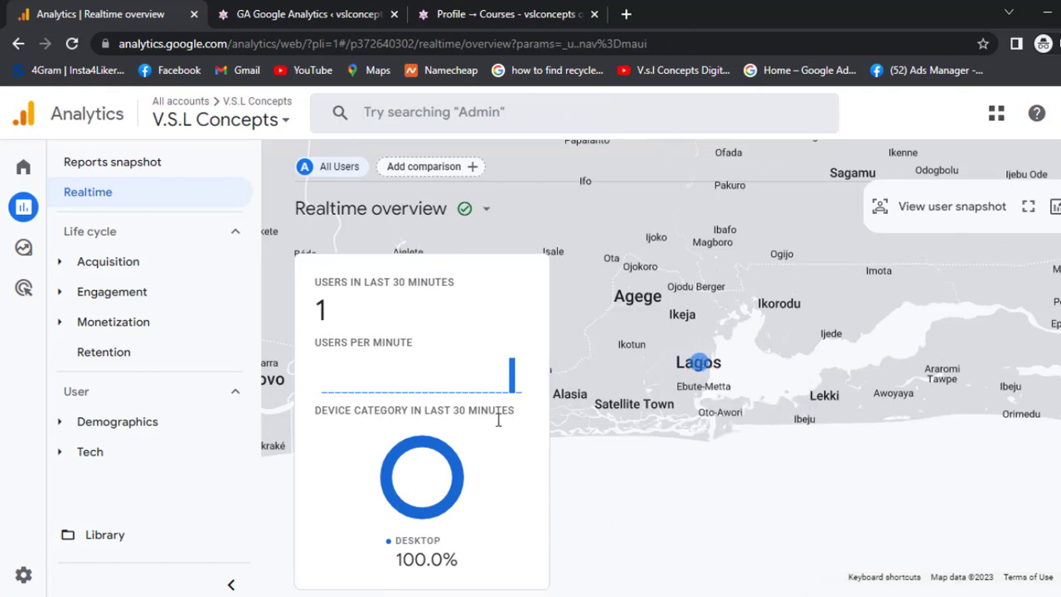
double_click(322, 319)
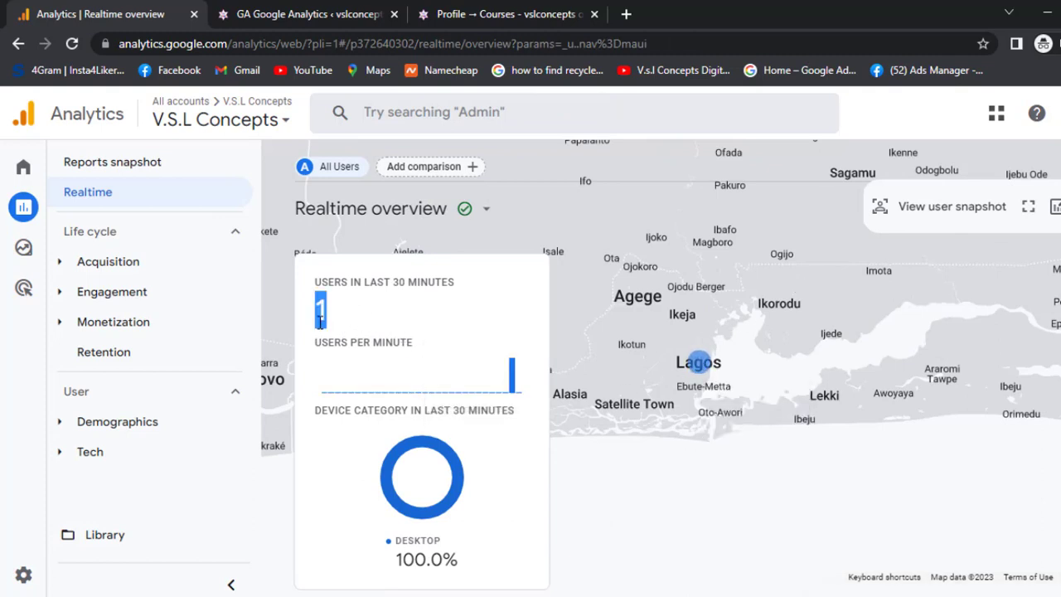
mouse_move(701, 372)
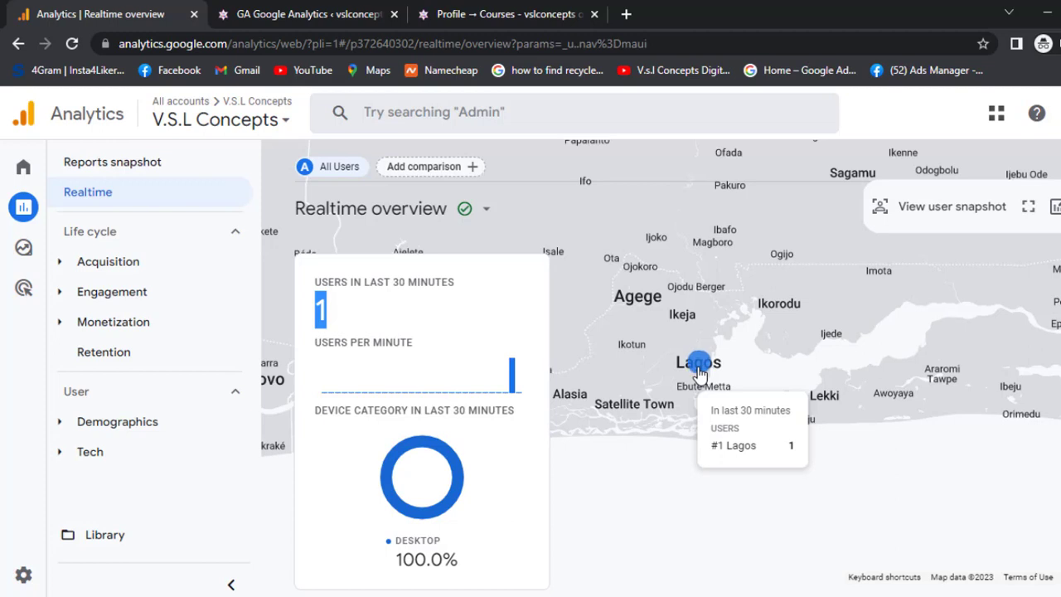
click(700, 372)
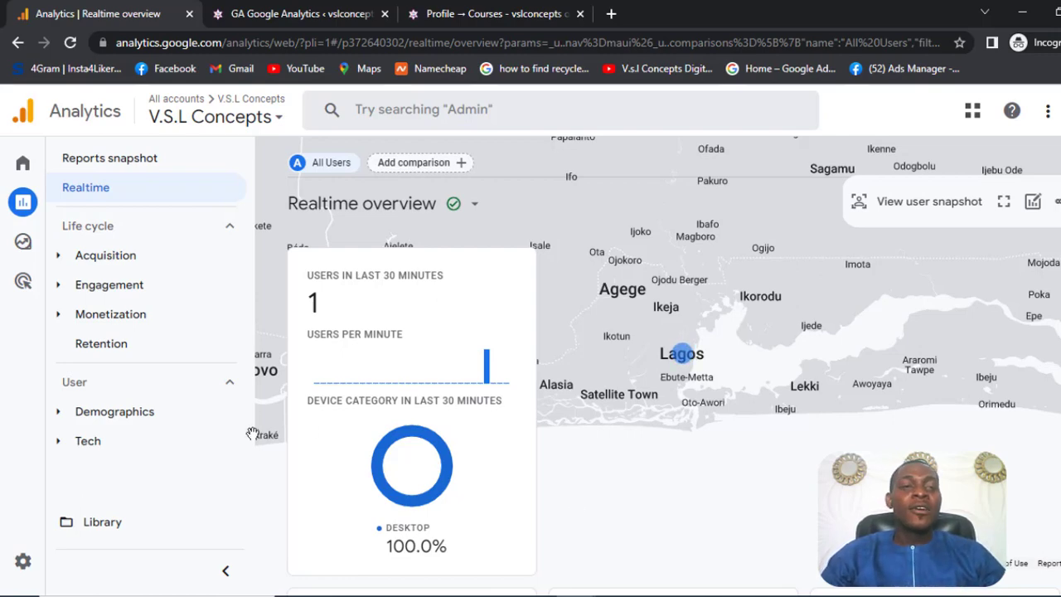
Step: Open the Analytics Home page for V.S.L Concepts and examine the overview chart and the users by country in the last 30 minutes
mouse_move(30, 175)
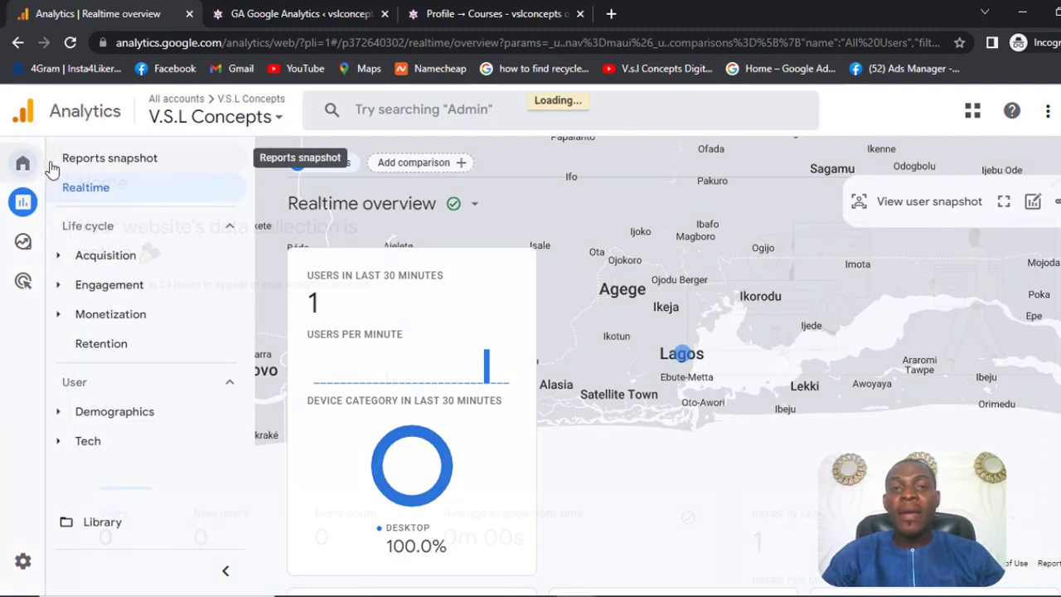
click(22, 162)
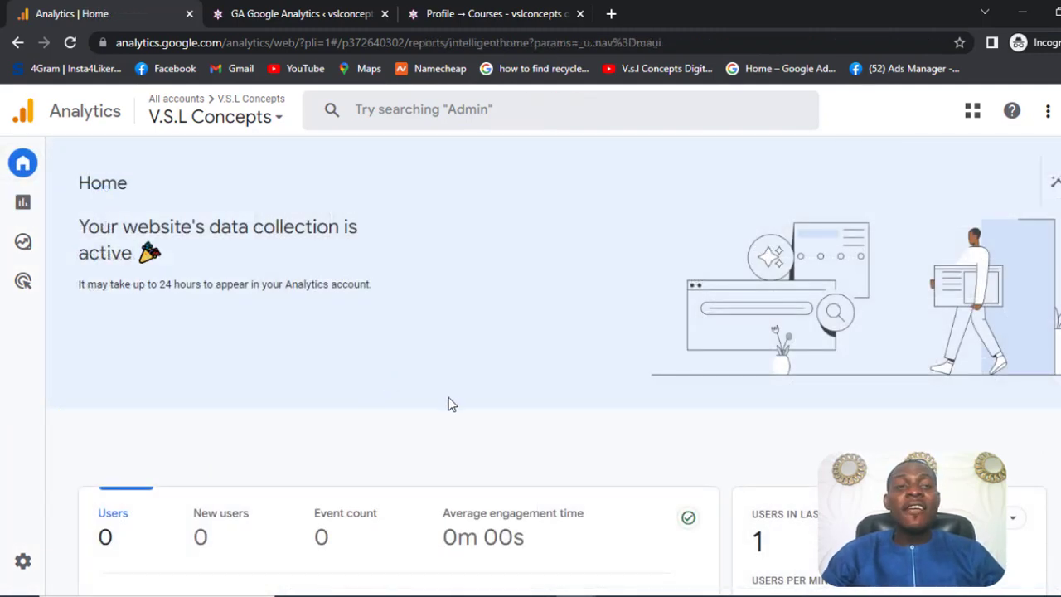
scroll(540, 355, down, 3)
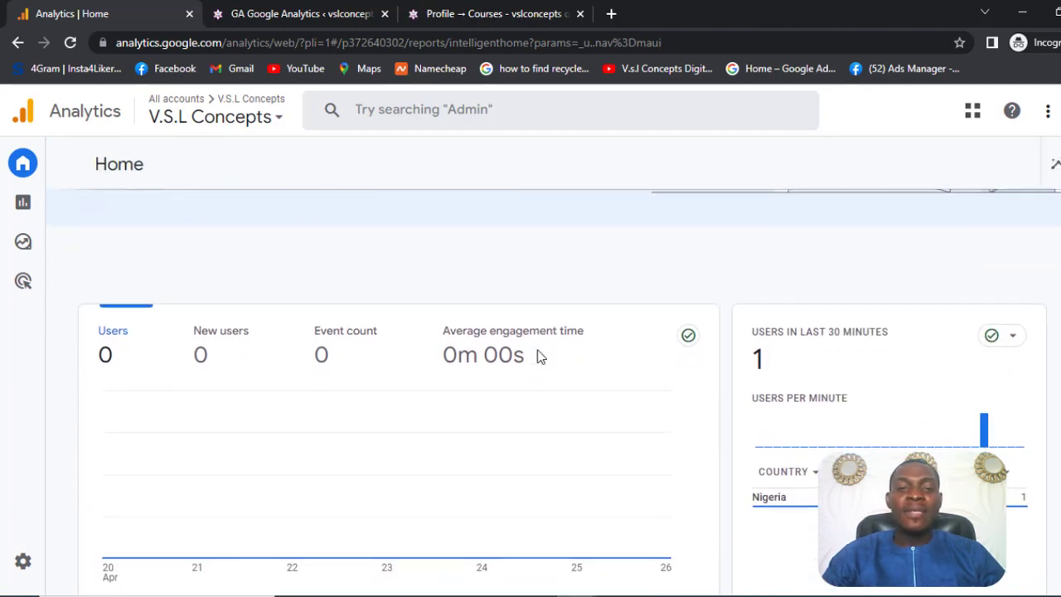
scroll(453, 325, down, 1)
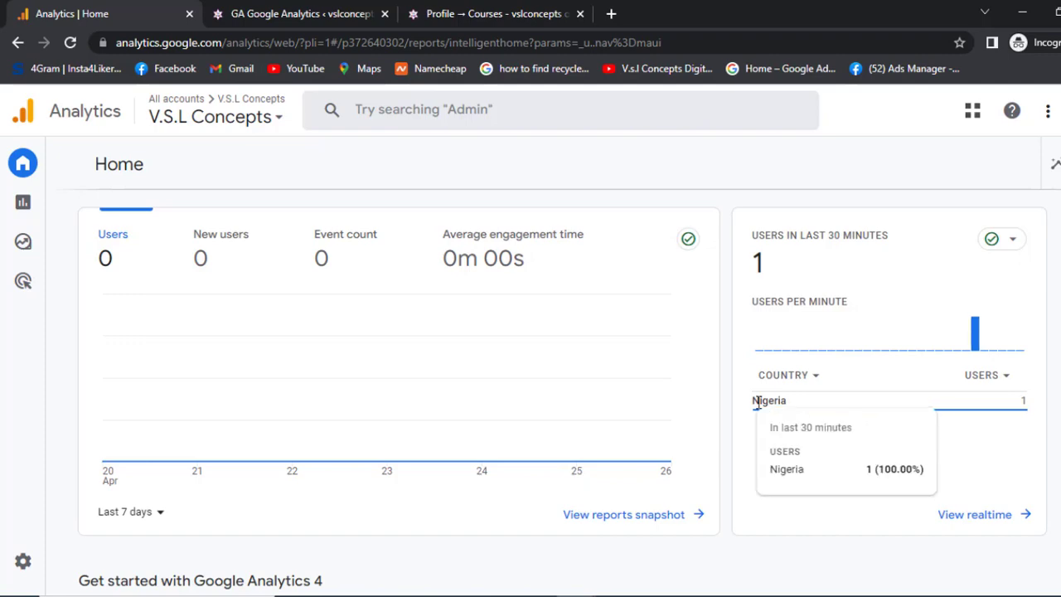
drag(756, 402, 786, 401)
click(786, 401)
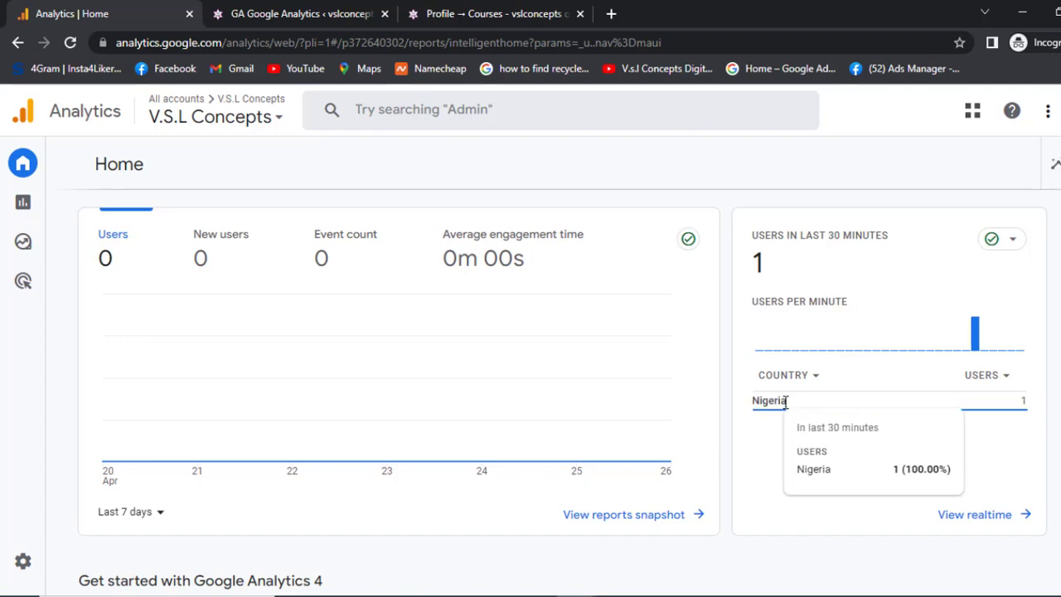
scroll(786, 401, down, 3)
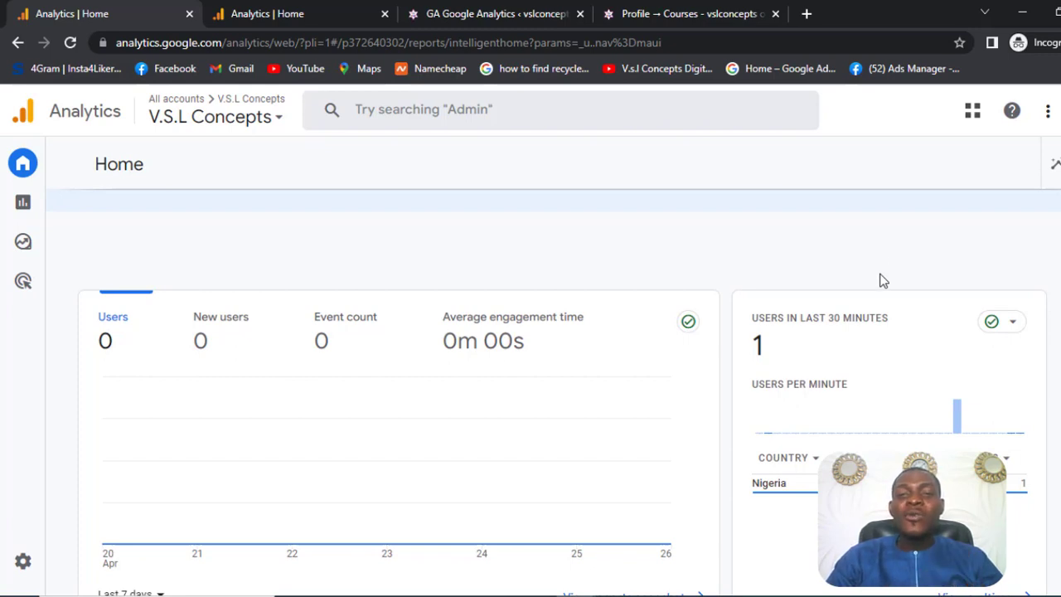
scroll(883, 280, down, 1)
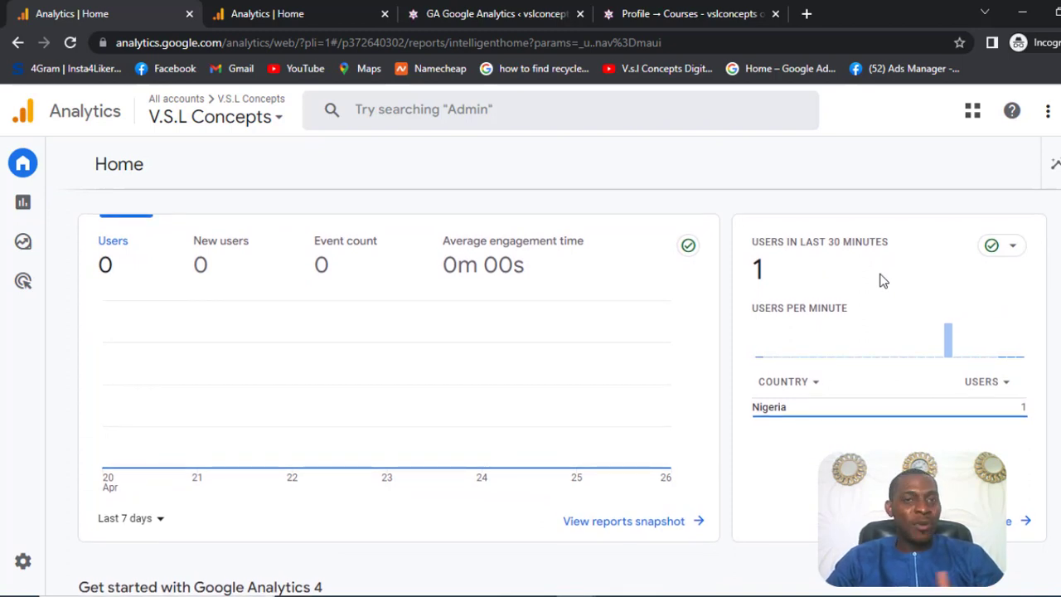
scroll(883, 280, down, 2)
scroll(882, 280, up, 2)
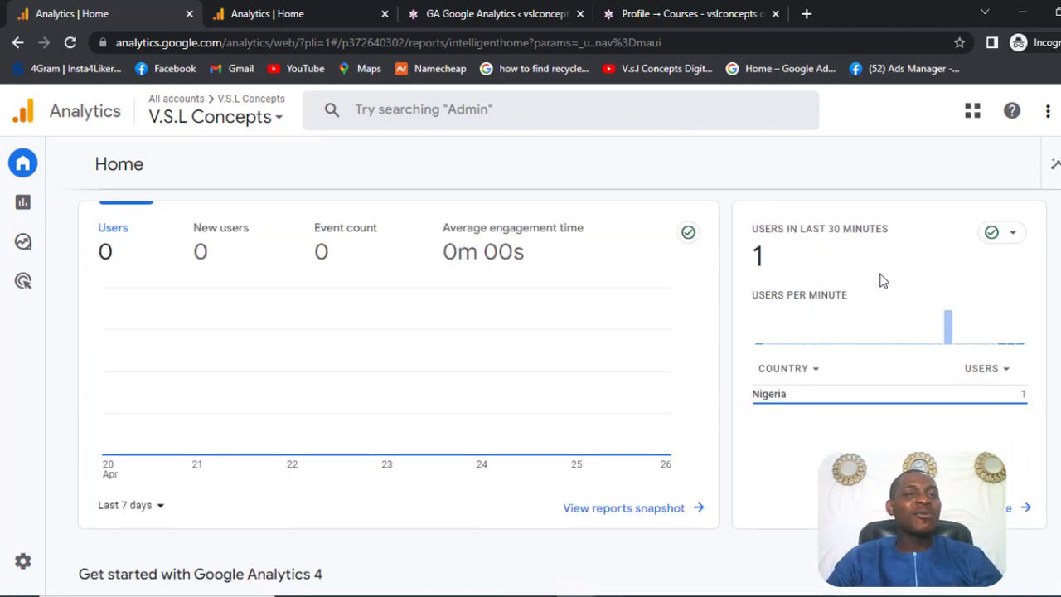
Step: Switch to the GA4 - Google Merch Shop demo account and examine its users in the last 30 minutes and their countries
click(251, 11)
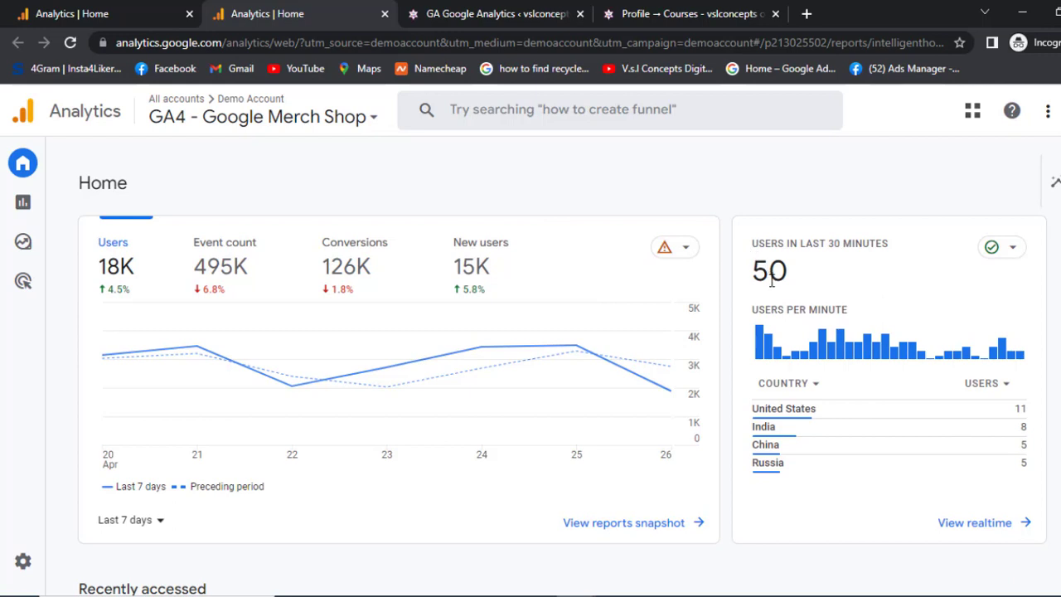
drag(753, 274, 784, 277)
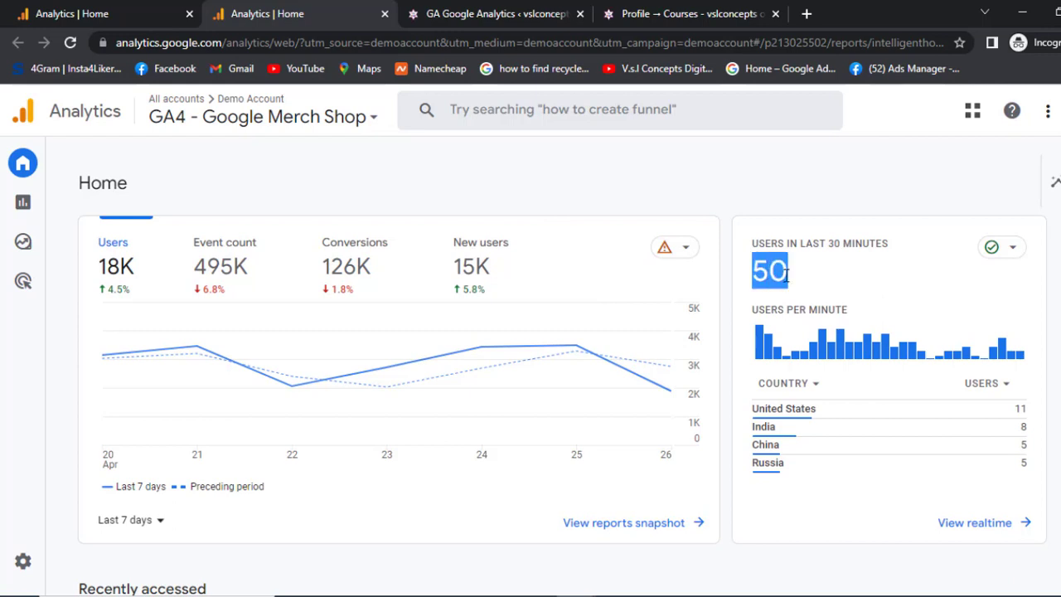
click(786, 276)
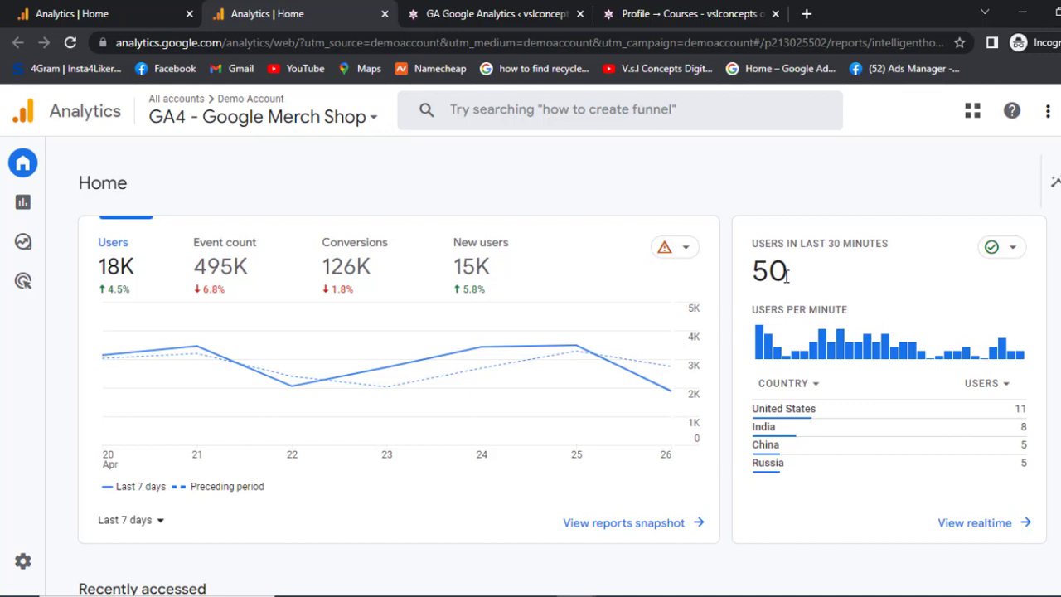
mouse_move(820, 410)
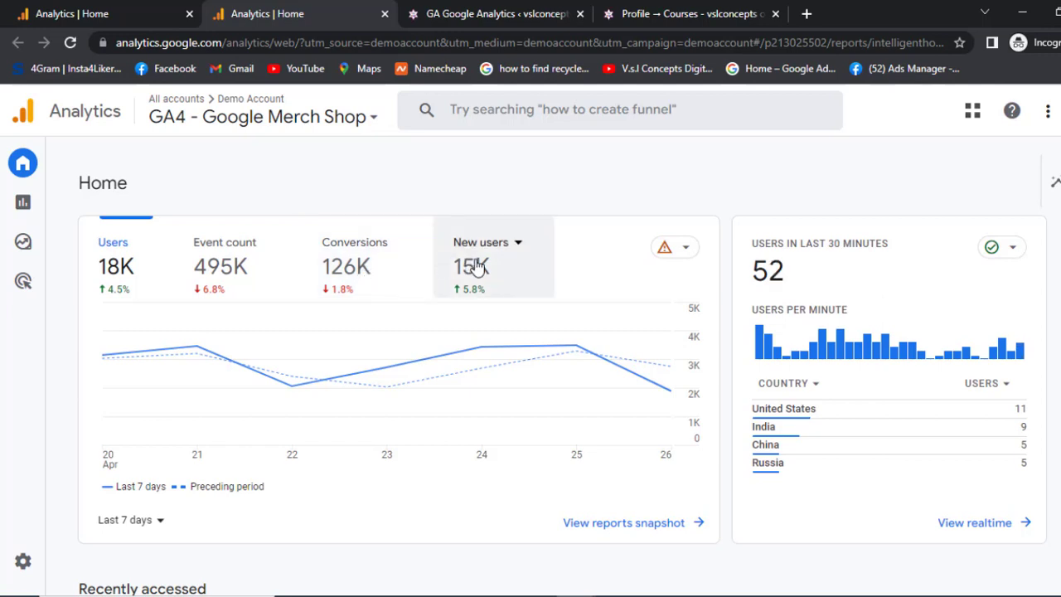
Step: Look over the demo account's Suggested for you and Insights & recommendations cards, and open the full list of insights
scroll(476, 266, down, 1)
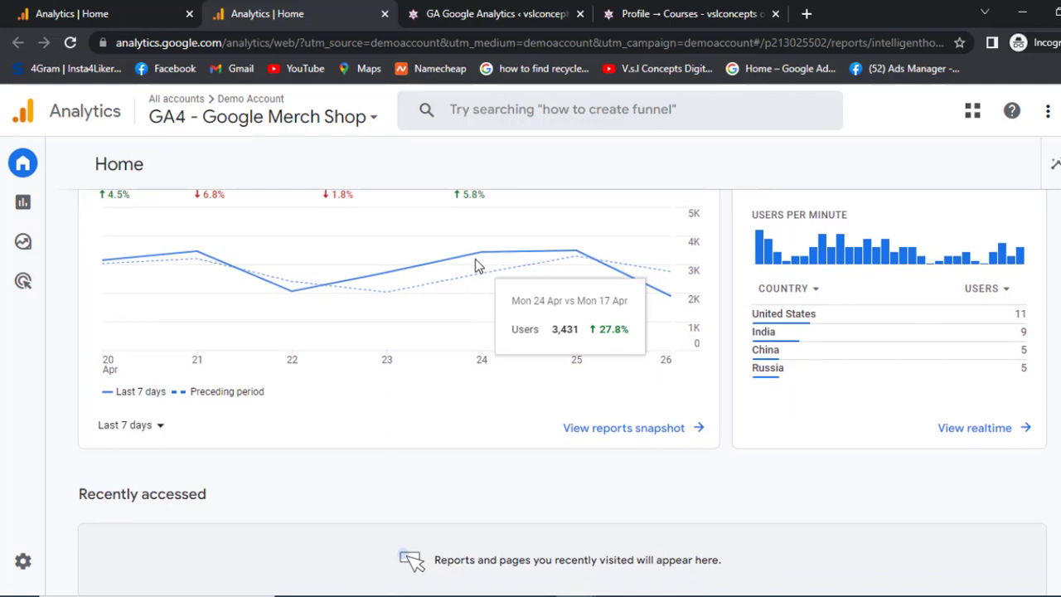
scroll(476, 266, up, 1)
scroll(475, 264, down, 6)
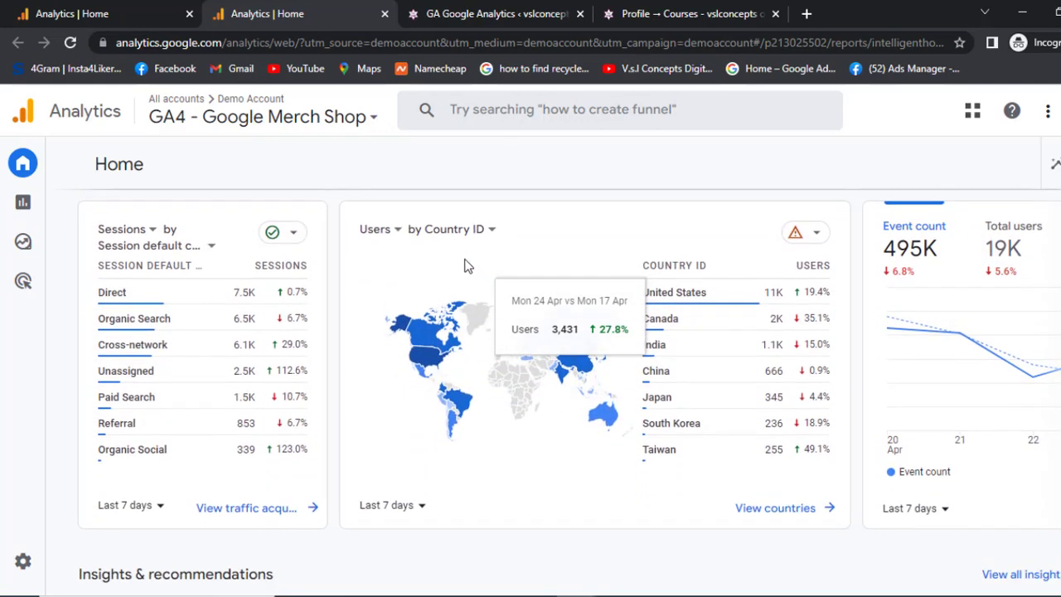
scroll(396, 254, up, 1)
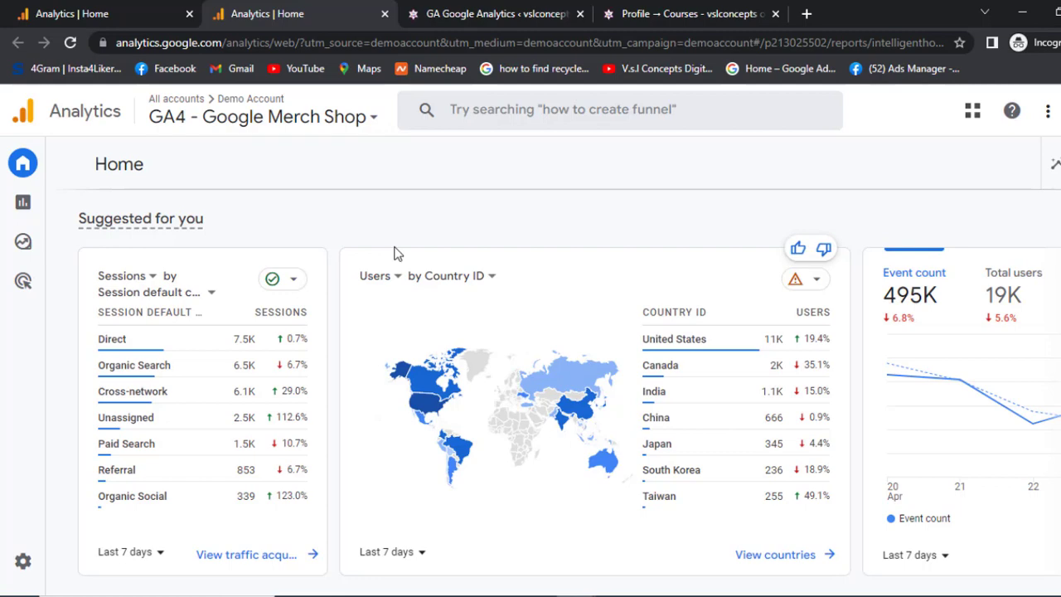
scroll(384, 377, down, 5)
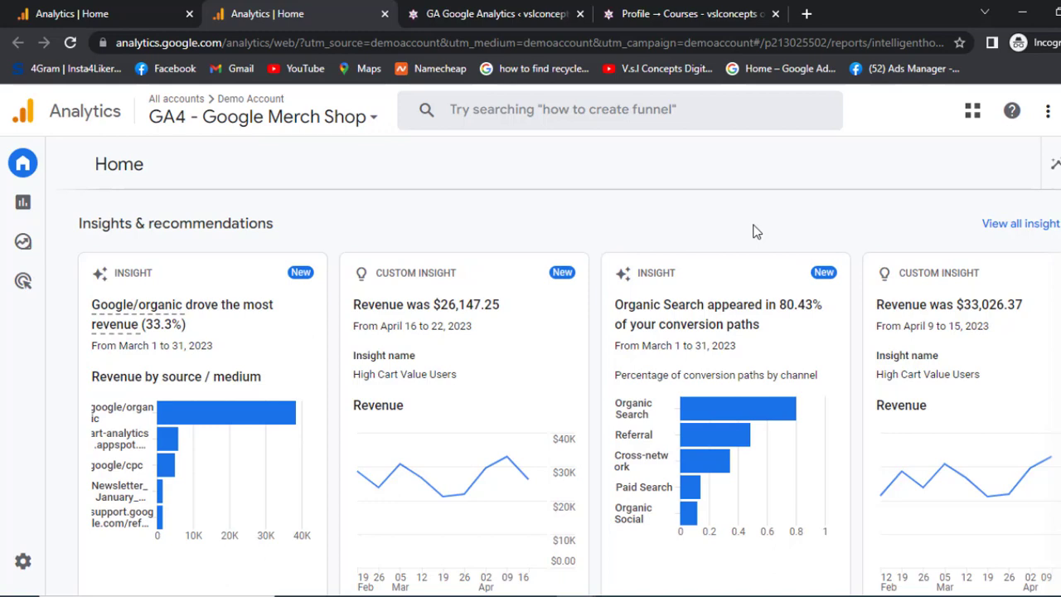
scroll(755, 232, down, 1)
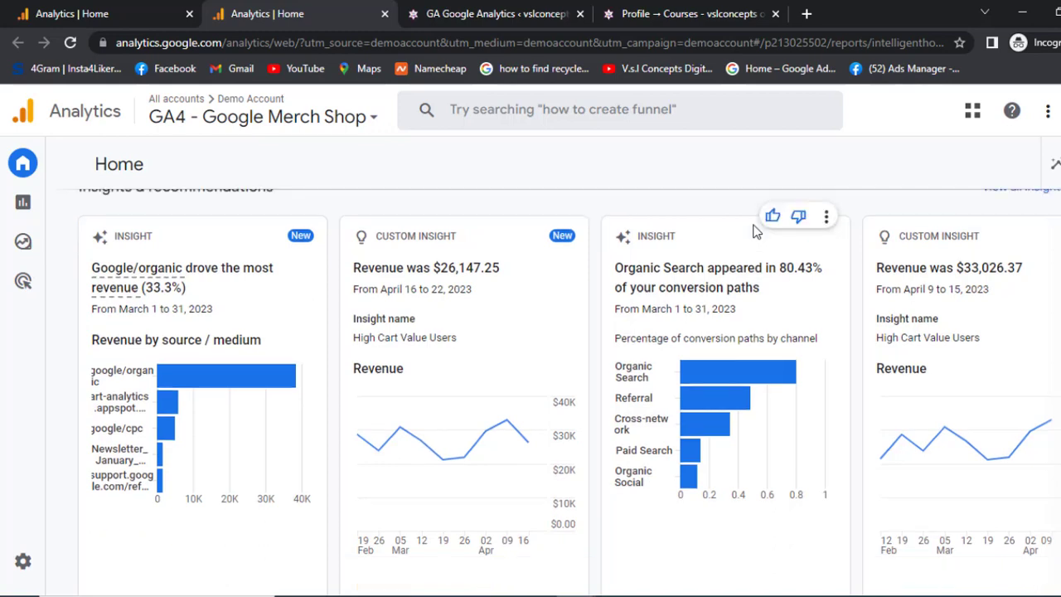
scroll(755, 232, up, 2)
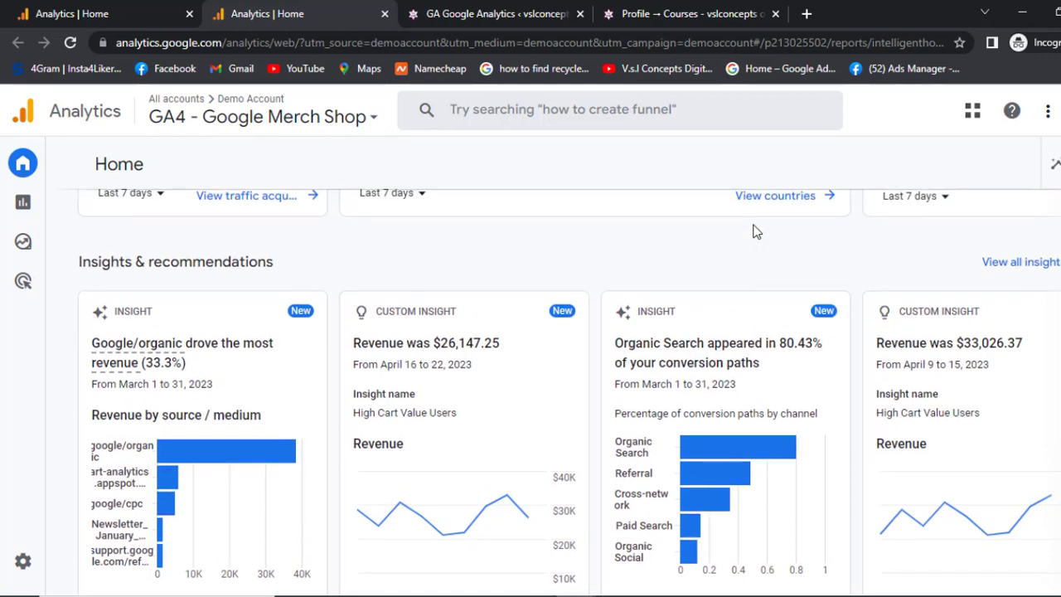
click(1018, 270)
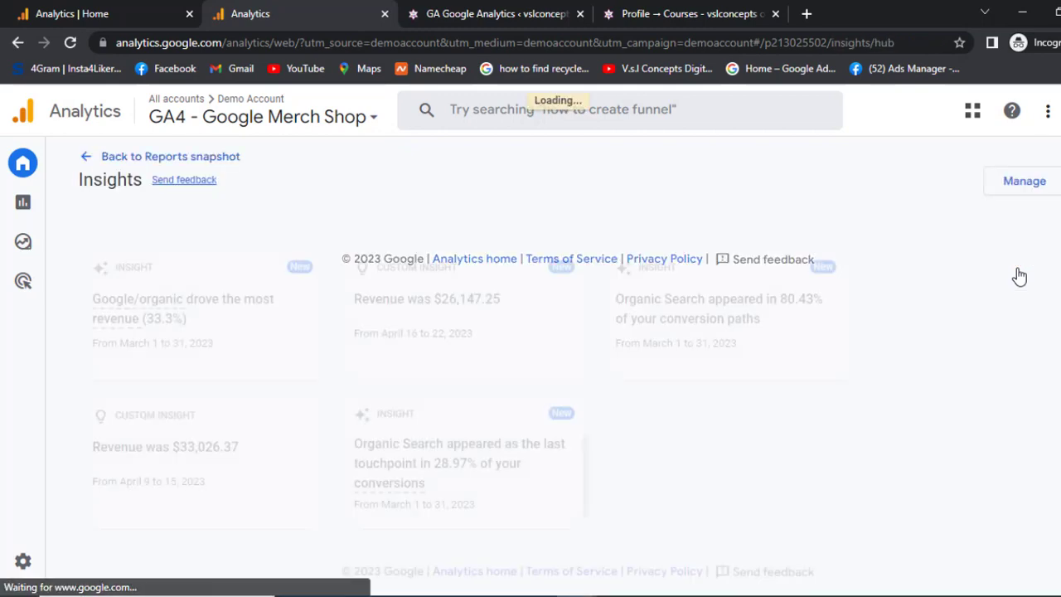